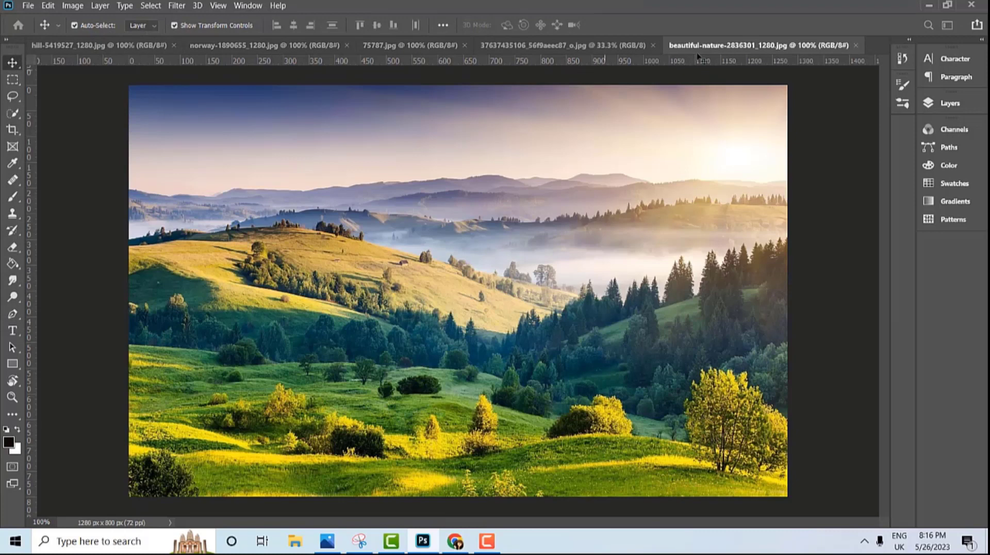
Search the web in Chrome for "urban jungle" and download the Urban Jungle font from DaFont
{"action": "left_click", "coordinate": [331, 47]}
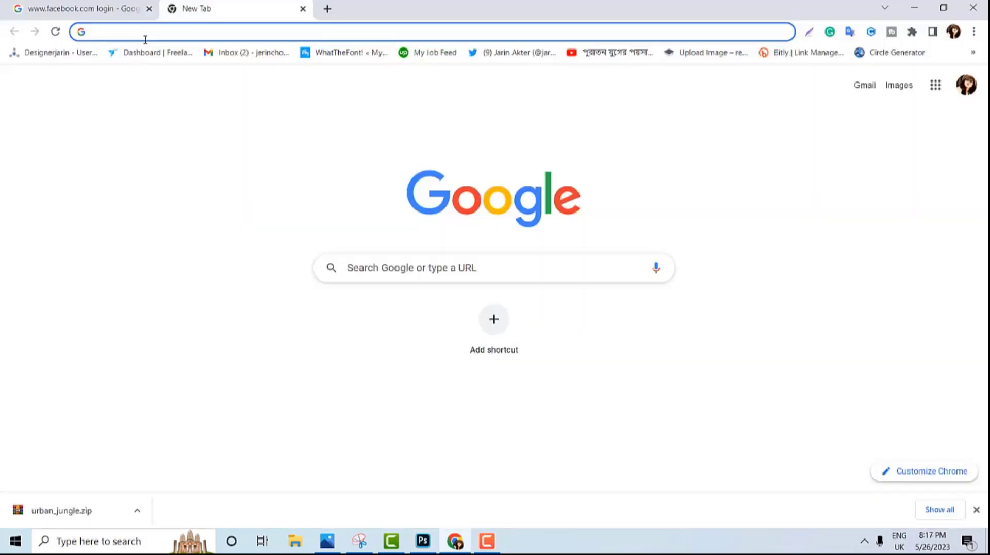
{"action": "type", "text": "urb"}
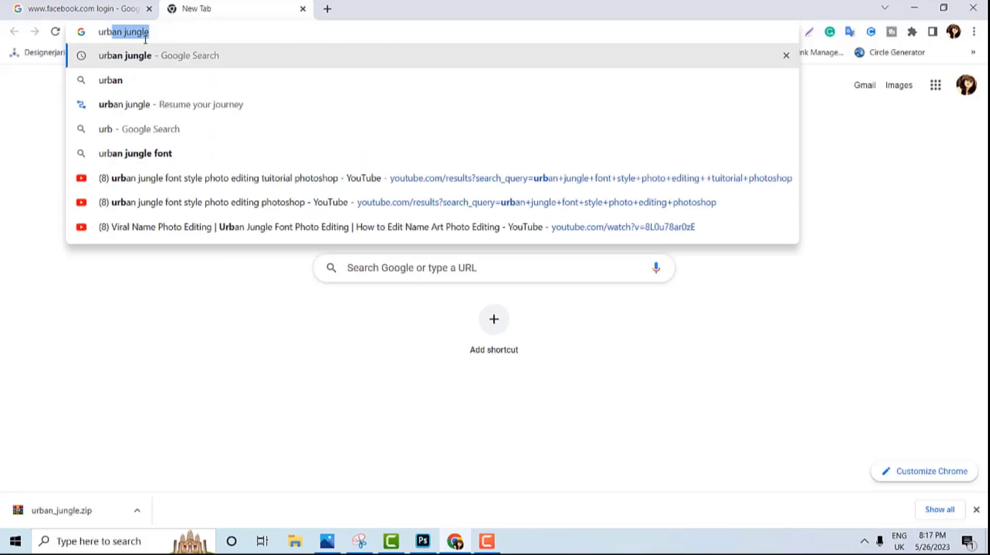
{"action": "type", "text": "an jungl"}
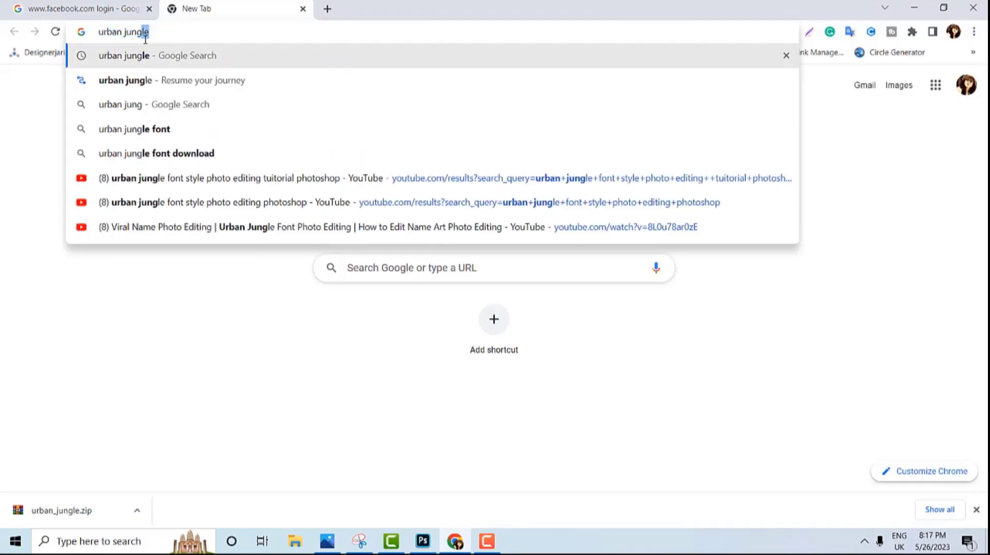
{"action": "type", "text": "e"}
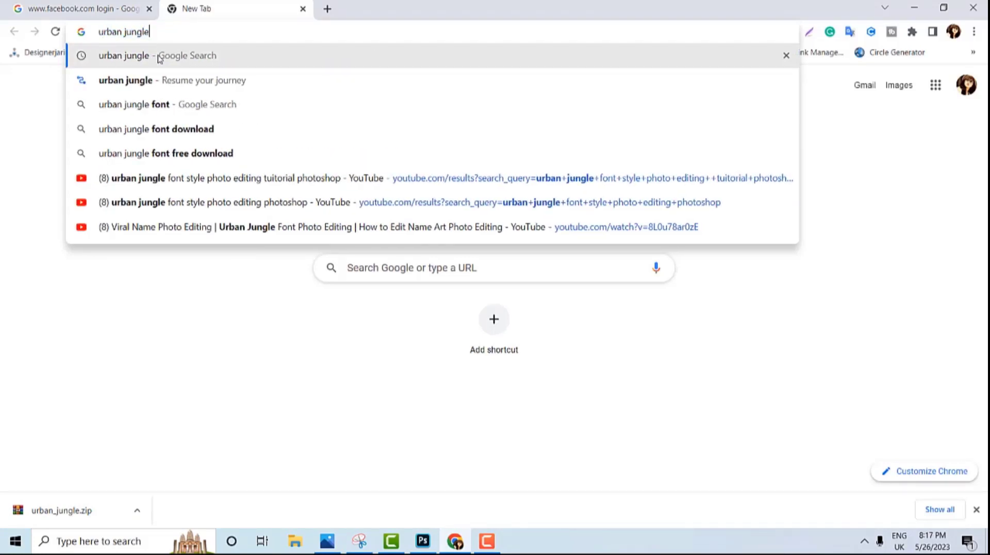
{"action": "left_click", "coordinate": [159, 57]}
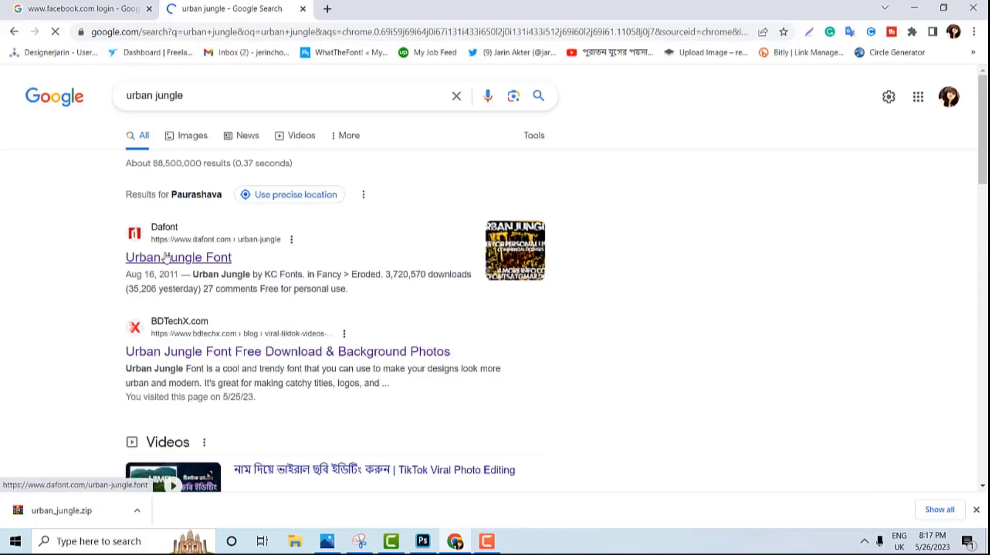
{"action": "left_click", "coordinate": [166, 257]}
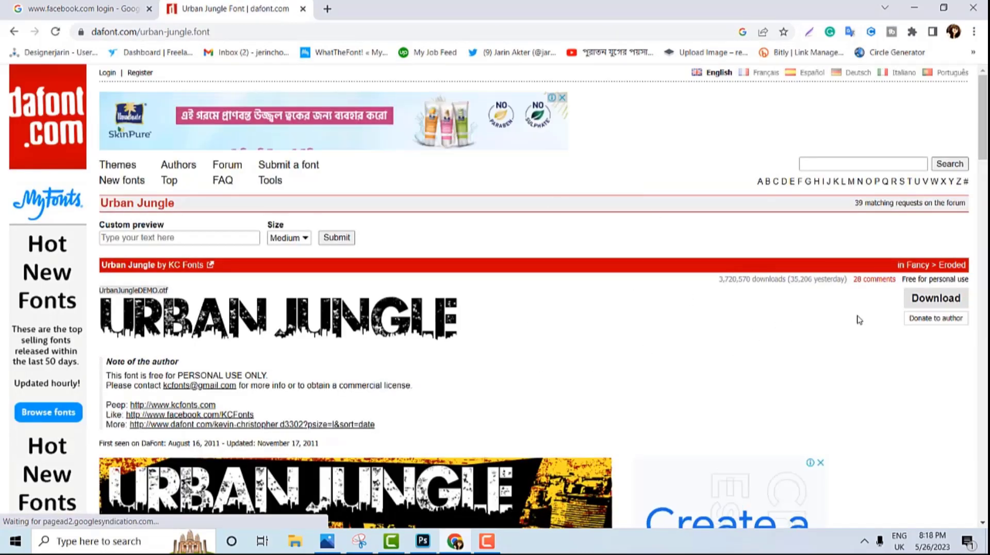
{"action": "left_click", "coordinate": [935, 298]}
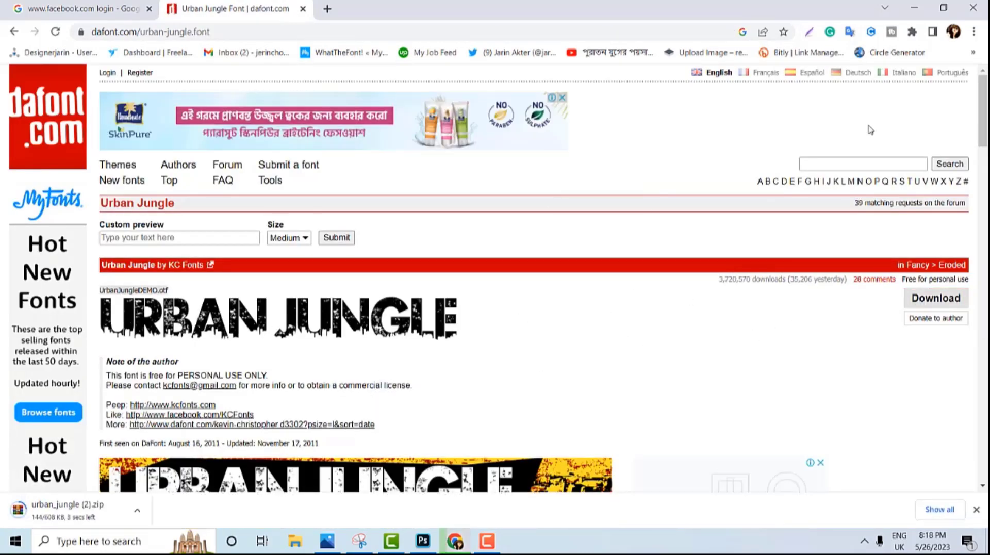
Minimize Chrome and Photoshop and open the Downloads folder from This PC on the desktop
{"action": "left_click", "coordinate": [915, 7]}
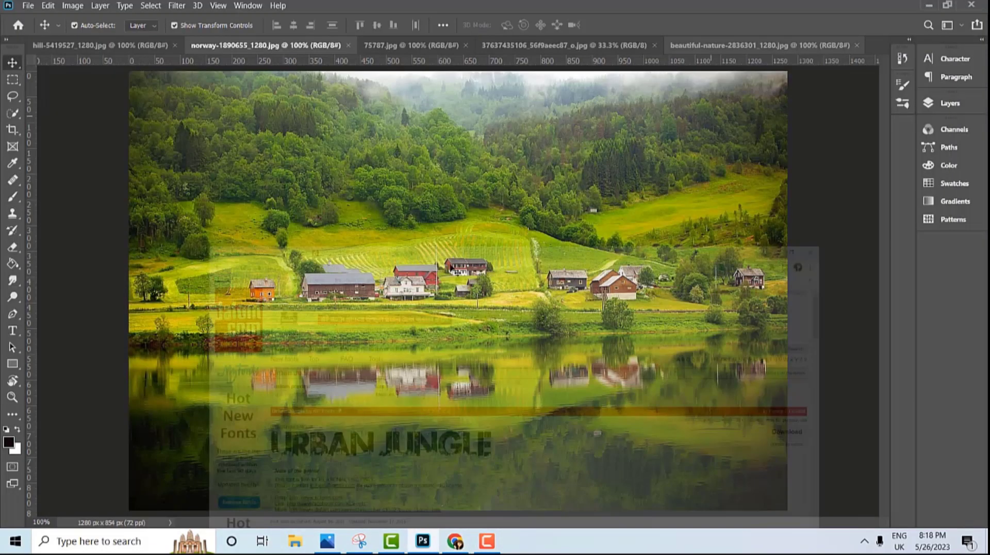
{"action": "left_click", "coordinate": [930, 7]}
{"action": "right_click", "coordinate": [23, 22]}
{"action": "left_click", "coordinate": [28, 29]}
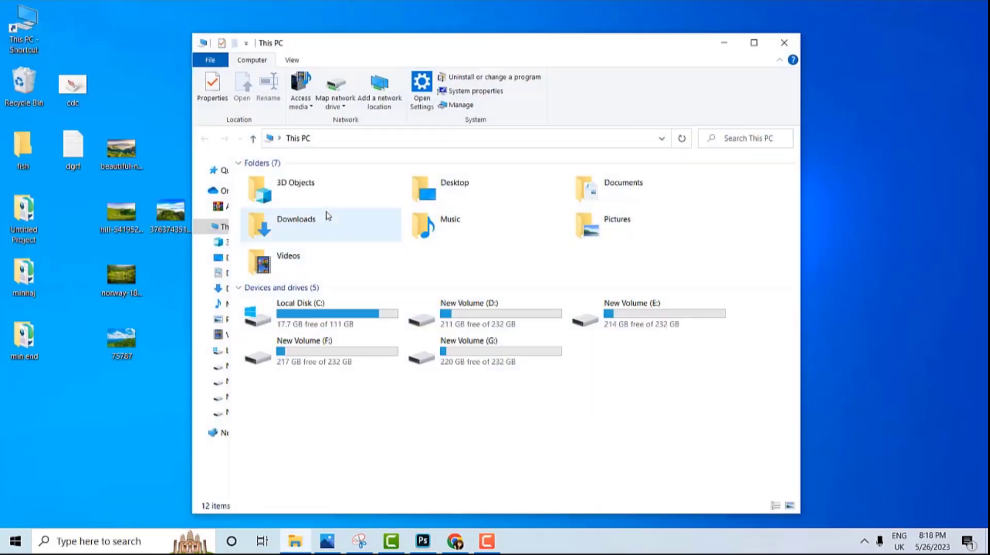
{"action": "double_click", "coordinate": [297, 223]}
Extract the urban_jungle (2) archive into its own folder within Downloads
{"action": "left_click", "coordinate": [271, 217]}
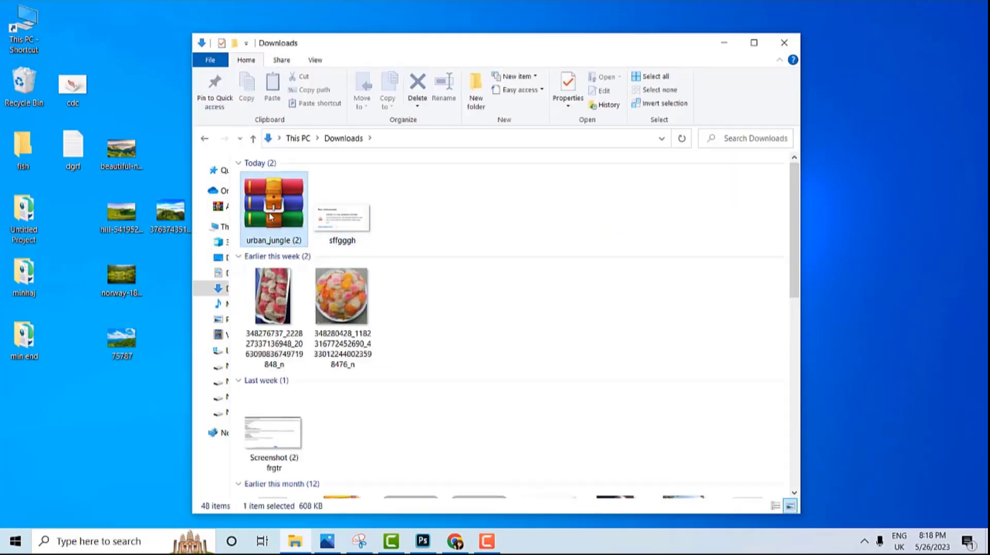
{"action": "right_click", "coordinate": [270, 217]}
{"action": "left_click", "coordinate": [308, 266]}
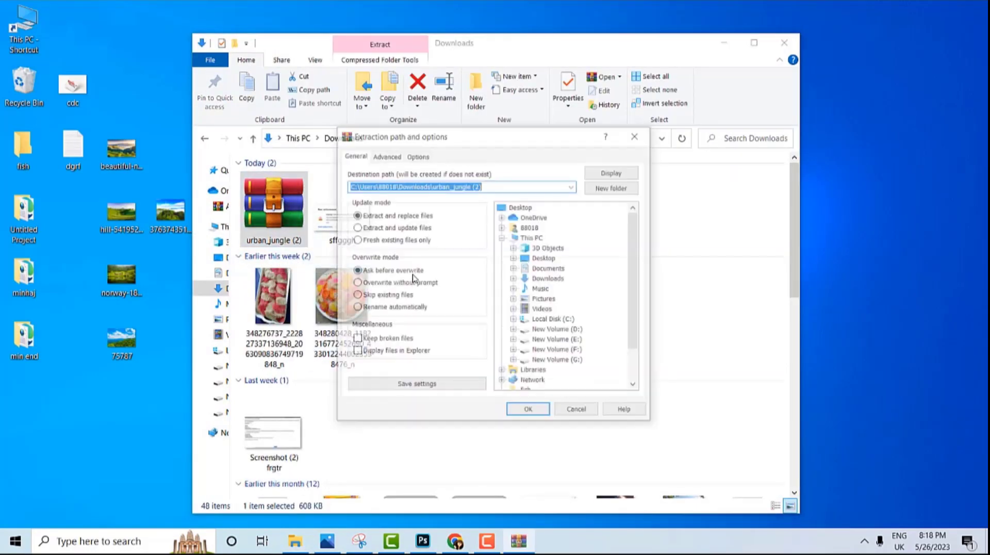
{"action": "left_click", "coordinate": [523, 409]}
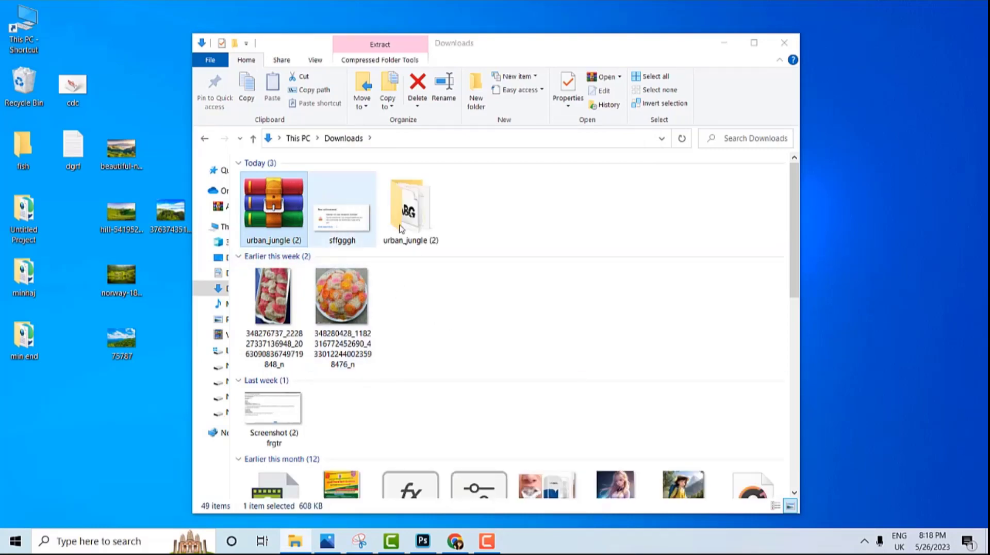
Install the UrbanJungleDEMO font from the extracted urban_jungle (2) folder, replacing any existing copy, and close the font preview and folder
{"action": "double_click", "coordinate": [401, 229]}
{"action": "left_click", "coordinate": [283, 210]}
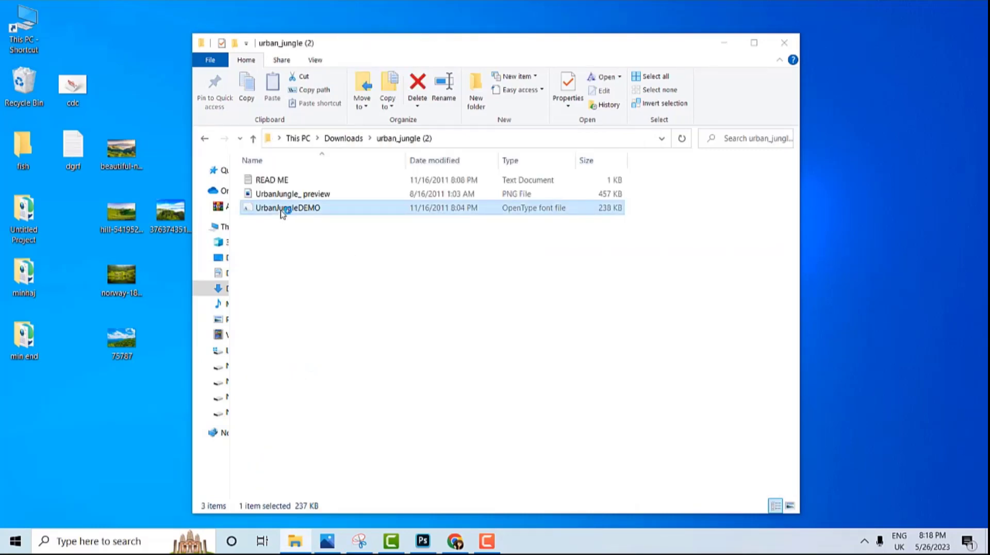
{"action": "left_click", "coordinate": [138, 113]}
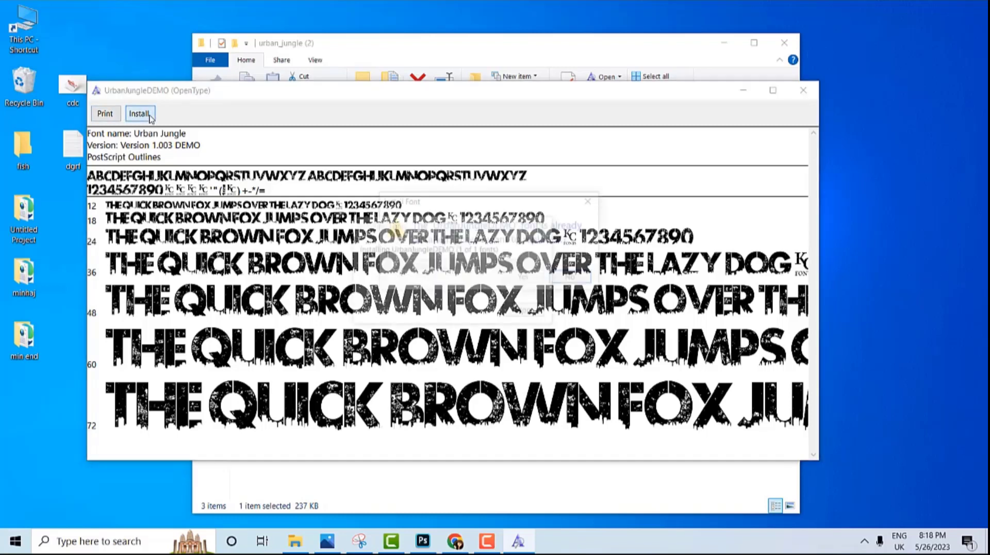
{"action": "left_click", "coordinate": [519, 281]}
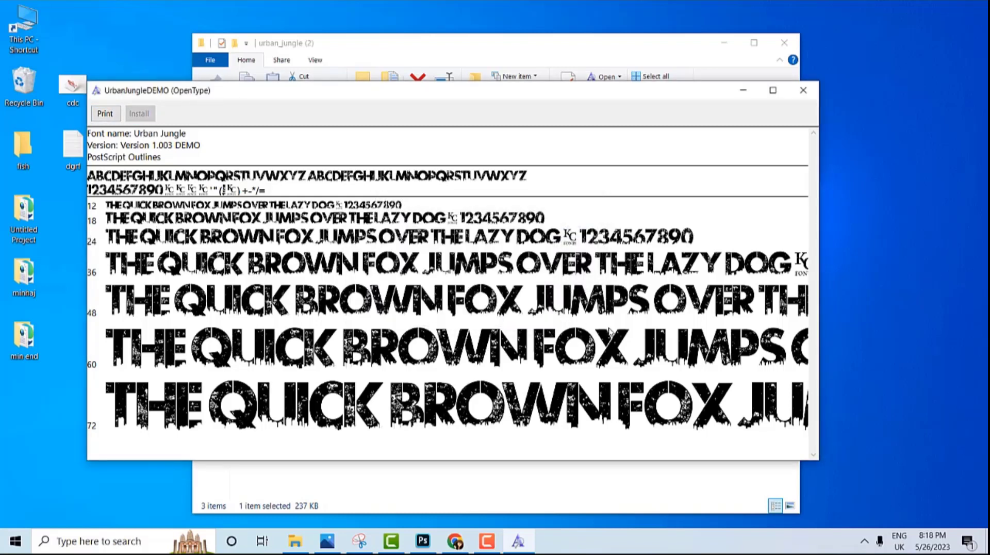
{"action": "left_click", "coordinate": [804, 91]}
{"action": "left_click", "coordinate": [783, 43]}
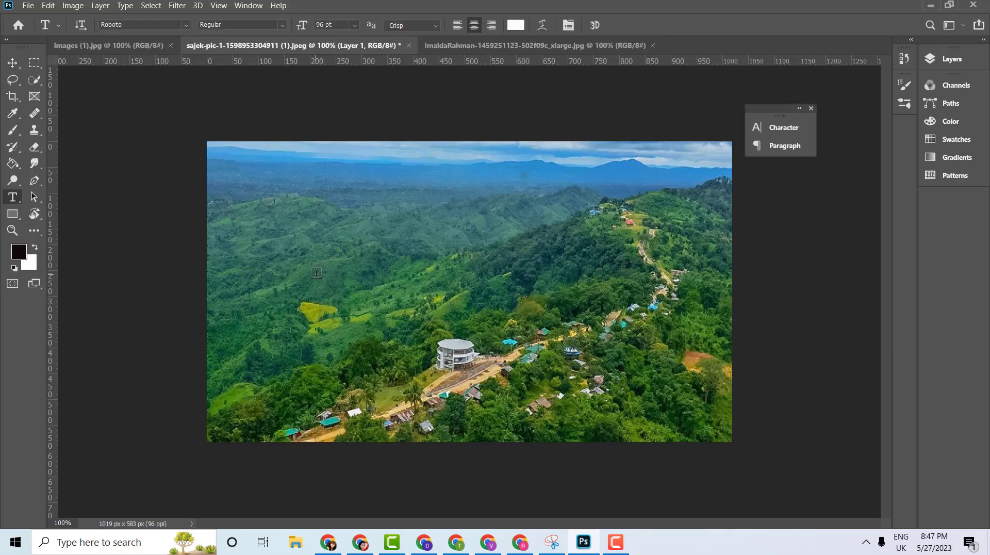
Add the text "YOU TUBE" in white 96 pt Roboto over the hills in the sajek-pic landscape photo
{"action": "left_click", "coordinate": [316, 272]}
{"action": "key", "text": "BackSpace"}
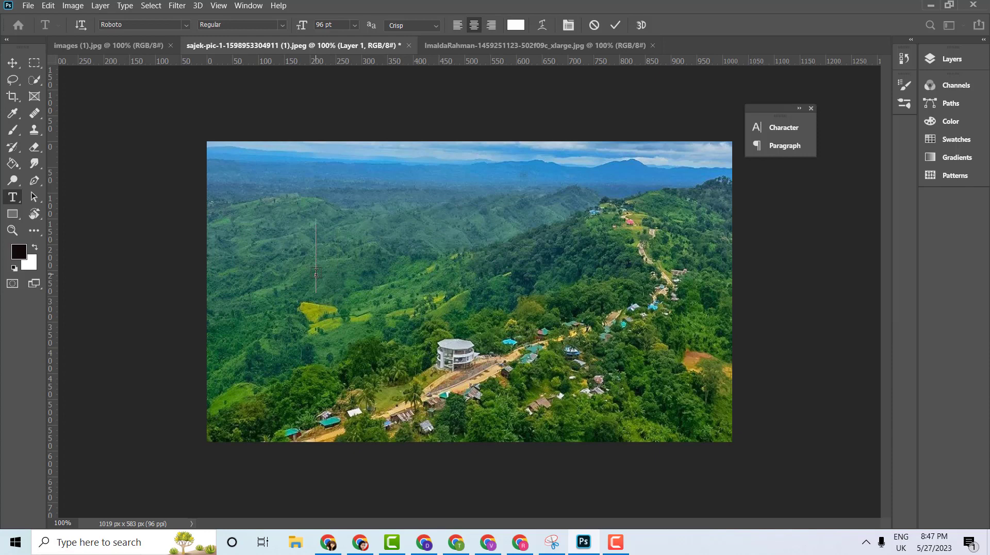
{"action": "type", "text": "YOU"}
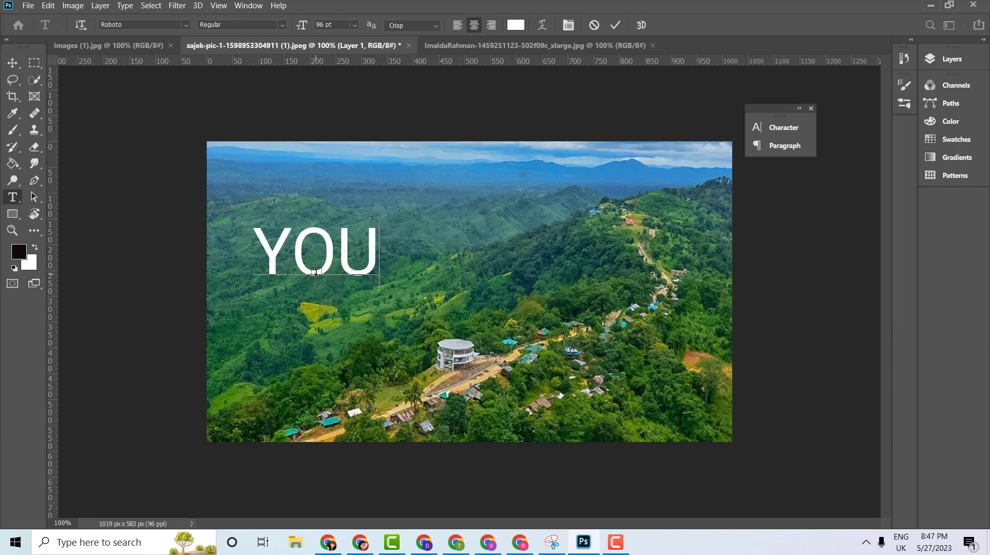
{"action": "type", "text": " TUBE"}
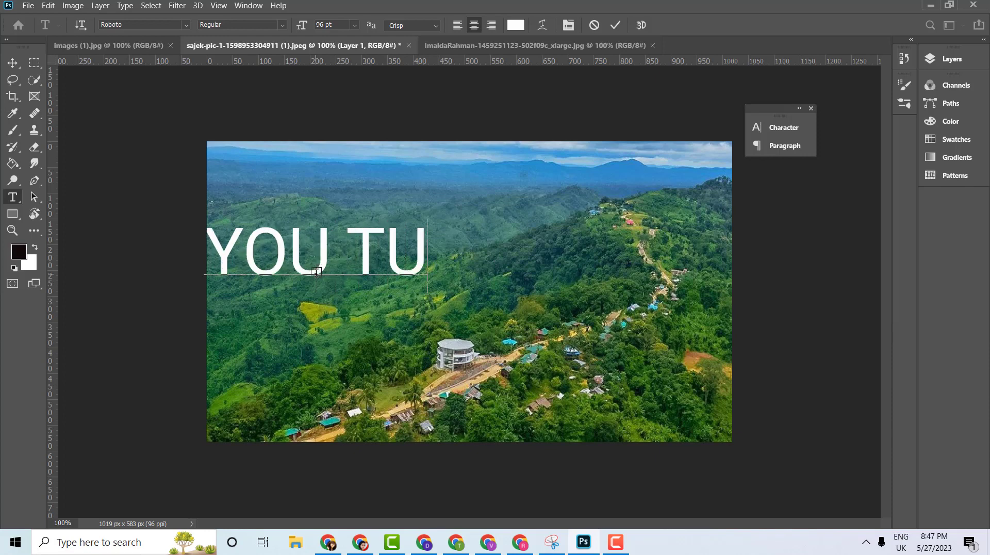
Scale the YOU TUBE text to about 137% and place it across the middle of the photo
{"action": "left_click", "coordinate": [13, 63]}
{"action": "left_click_drag", "start_coordinate": [382, 245], "coordinate": [531, 237]}
{"action": "left_click_drag", "start_coordinate": [579, 310], "coordinate": [691, 374]}
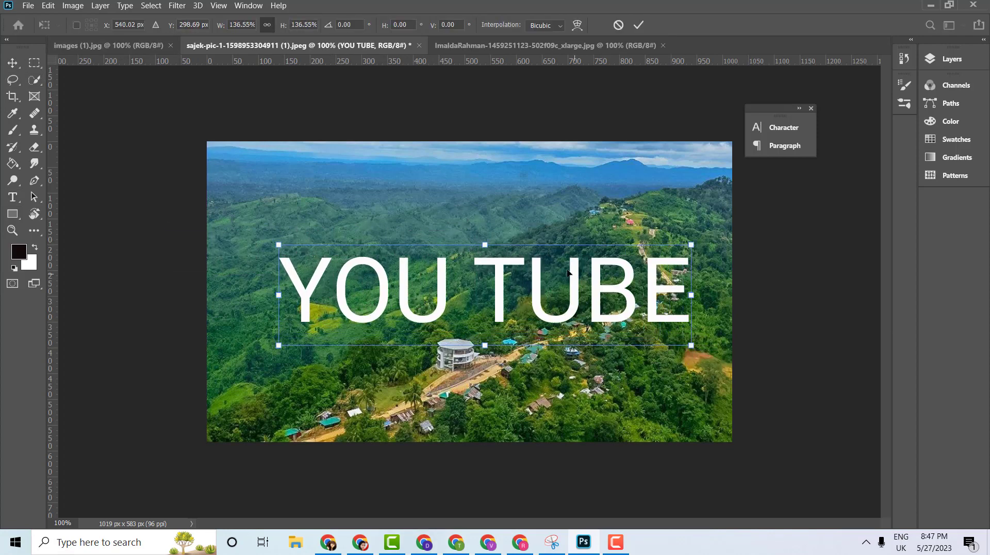
{"action": "left_click_drag", "start_coordinate": [567, 271], "coordinate": [538, 269]}
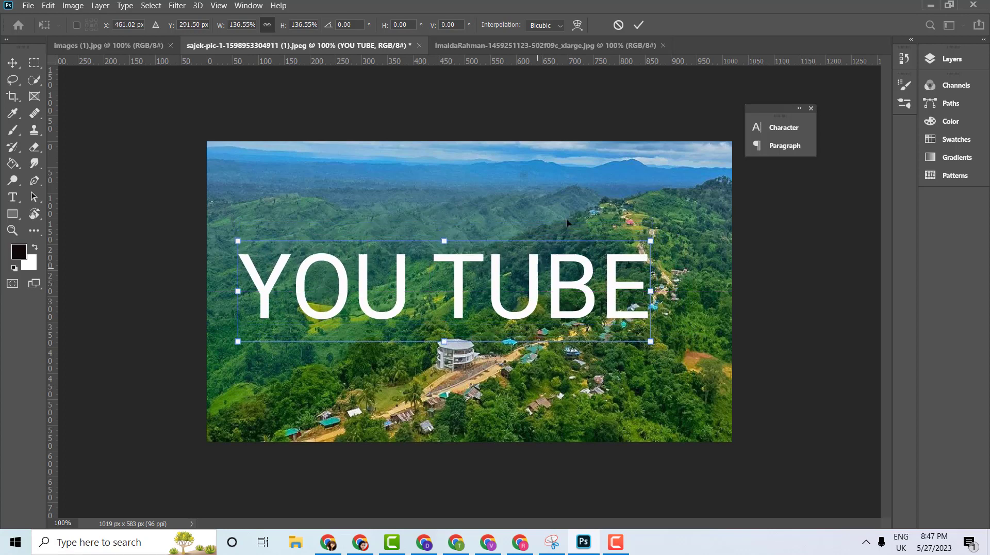
{"action": "left_click", "coordinate": [638, 25]}
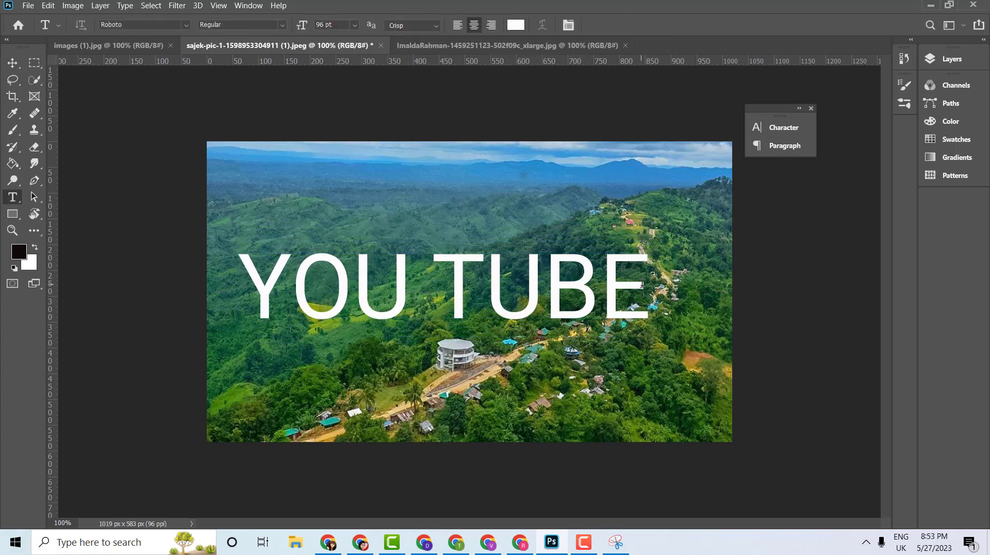
Change the font of the whole YOU TUBE text to Urban Jungle
{"action": "left_click_drag", "start_coordinate": [651, 268], "coordinate": [232, 266]}
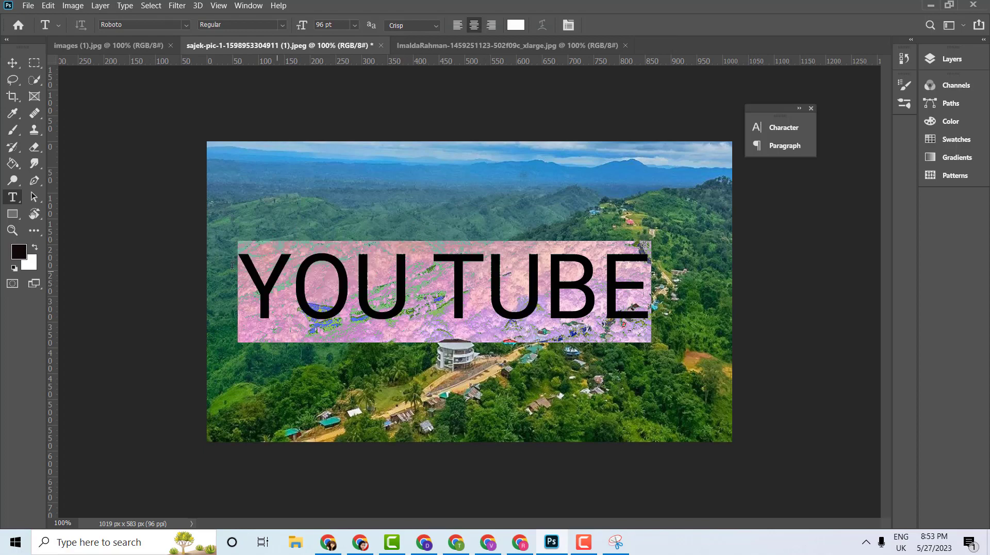
{"action": "left_click", "coordinate": [185, 25]}
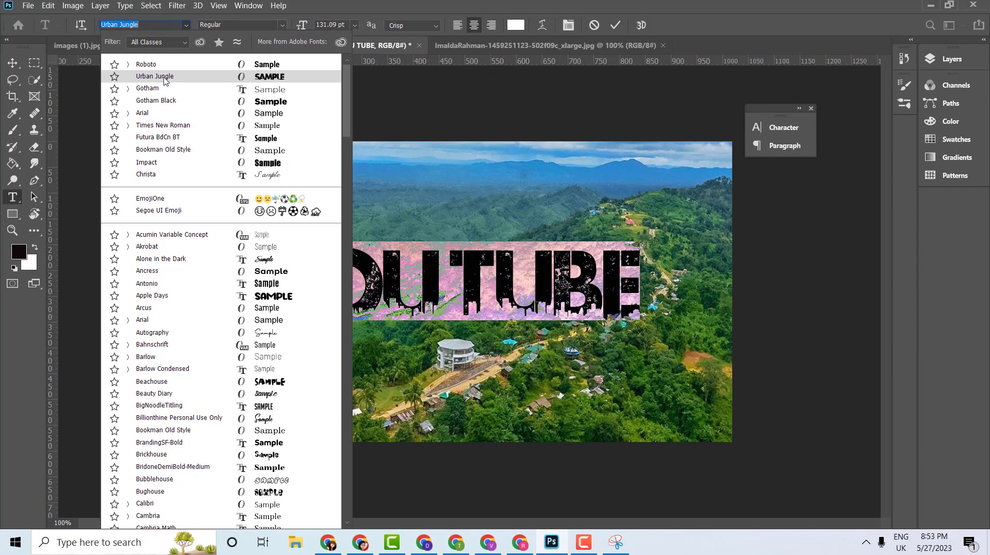
{"action": "left_click", "coordinate": [165, 77]}
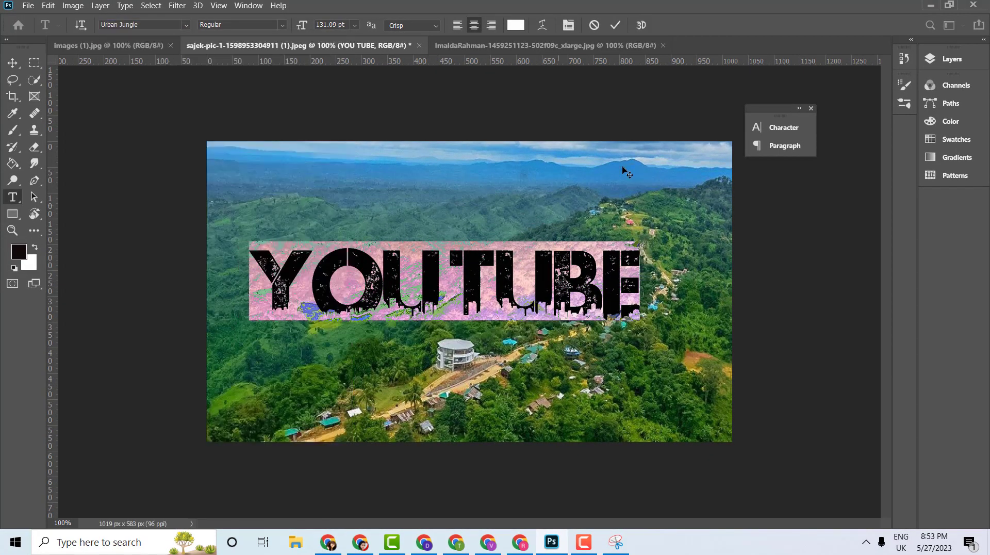
{"action": "left_click", "coordinate": [616, 26]}
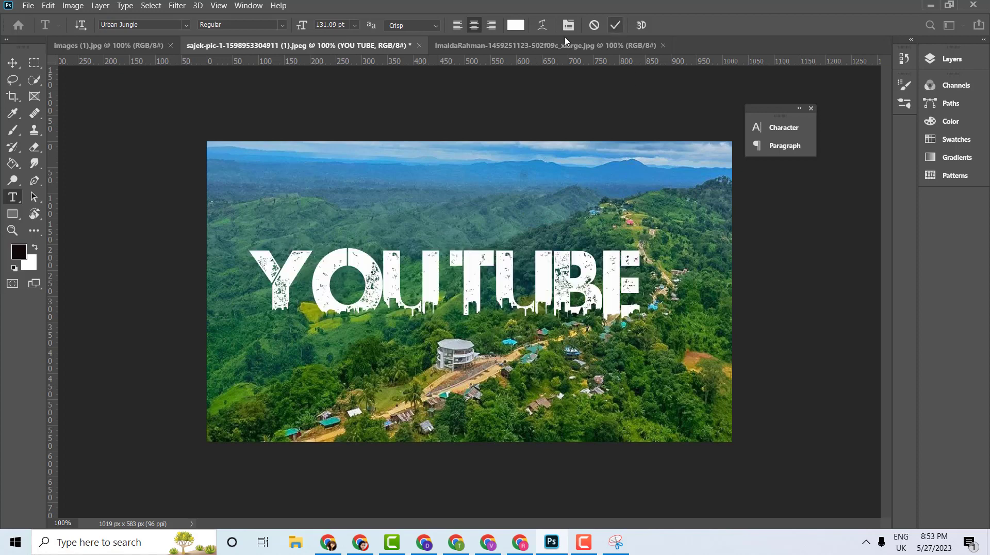
Resize the YOU TUBE text to about 131 pt and shift it slightly up and left on the photo
{"action": "left_click", "coordinate": [12, 63]}
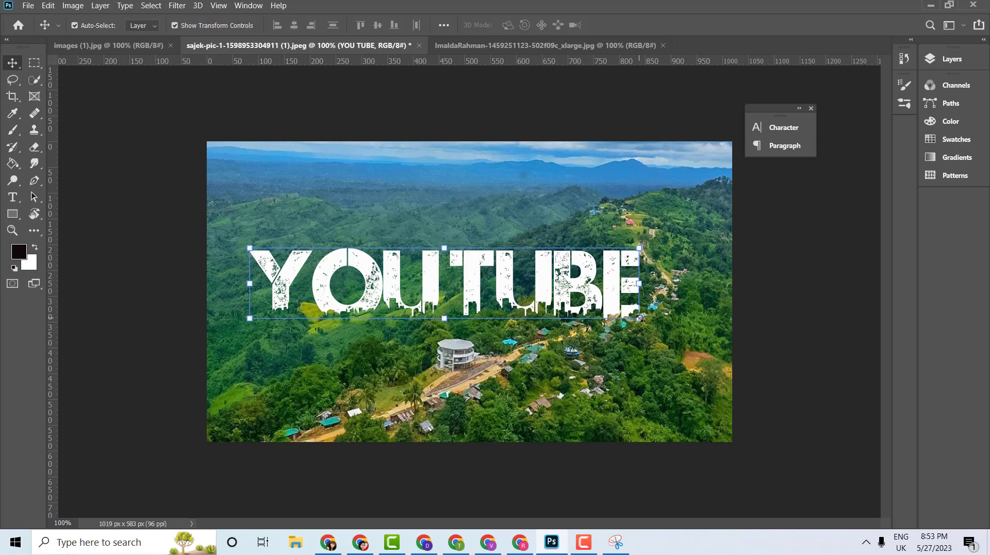
{"action": "left_click_drag", "start_coordinate": [639, 318], "coordinate": [601, 297]}
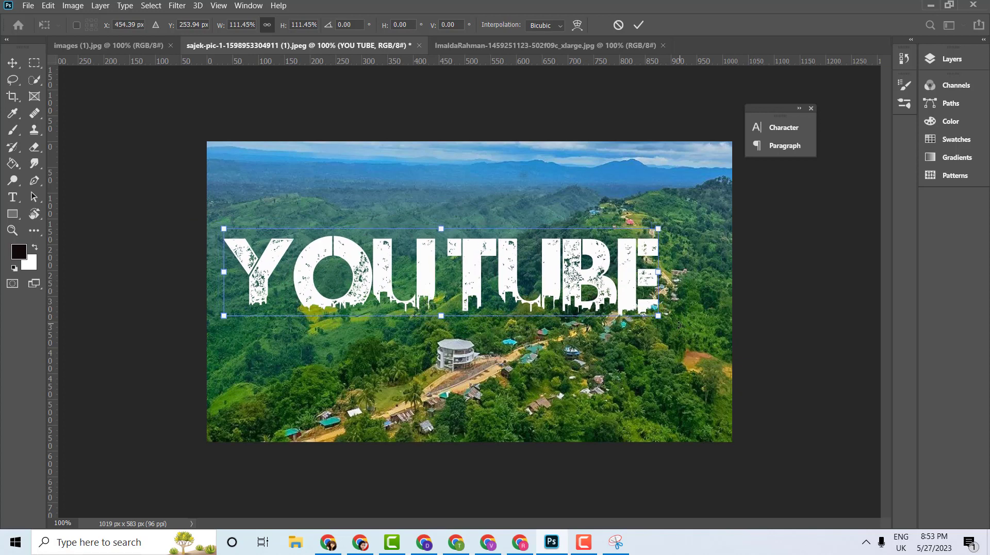
{"action": "left_click_drag", "start_coordinate": [660, 316], "coordinate": [620, 292]}
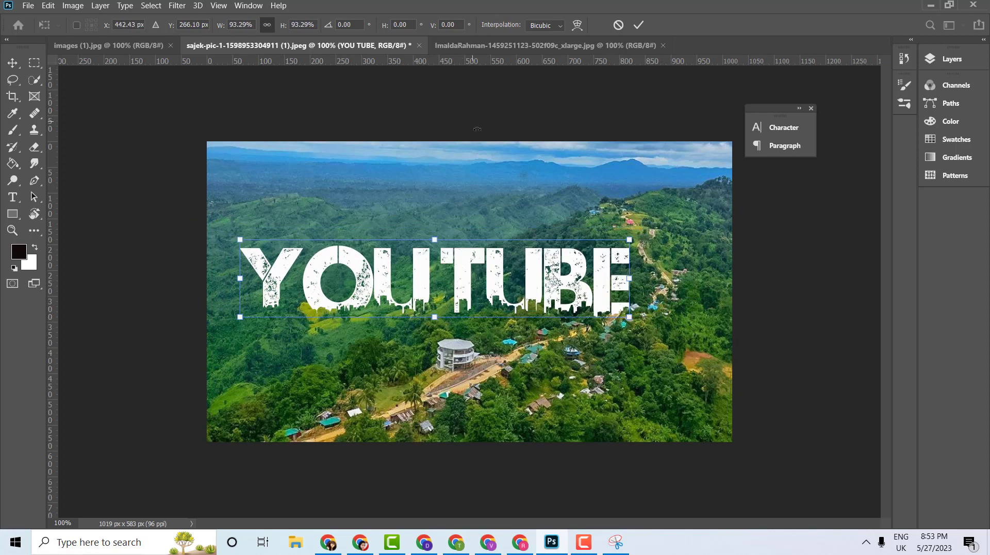
{"action": "left_click", "coordinate": [640, 25]}
Set the tracking of the YOU TUBE text to 50, increase it to 75, and deselect the text
{"action": "left_click", "coordinate": [250, 6]}
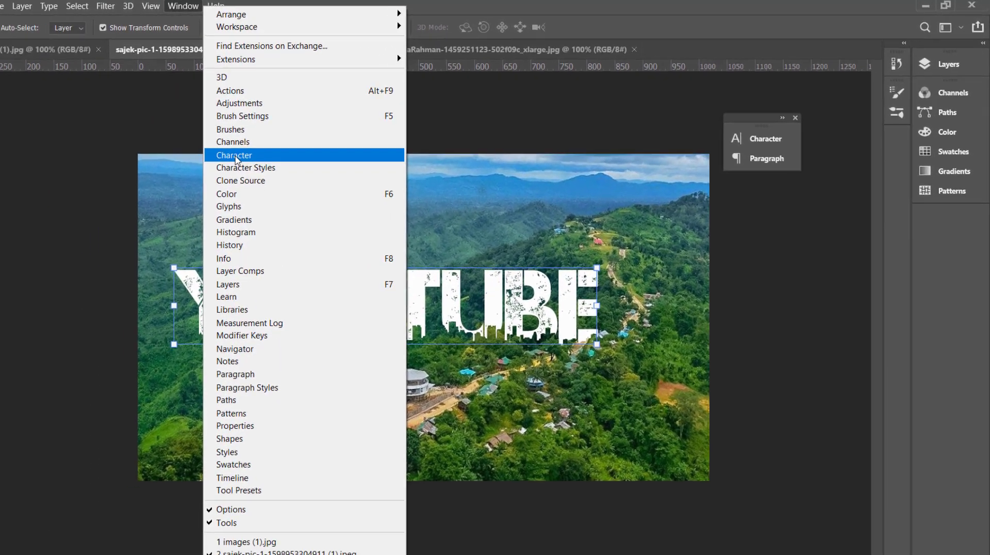
{"action": "left_click", "coordinate": [235, 155]}
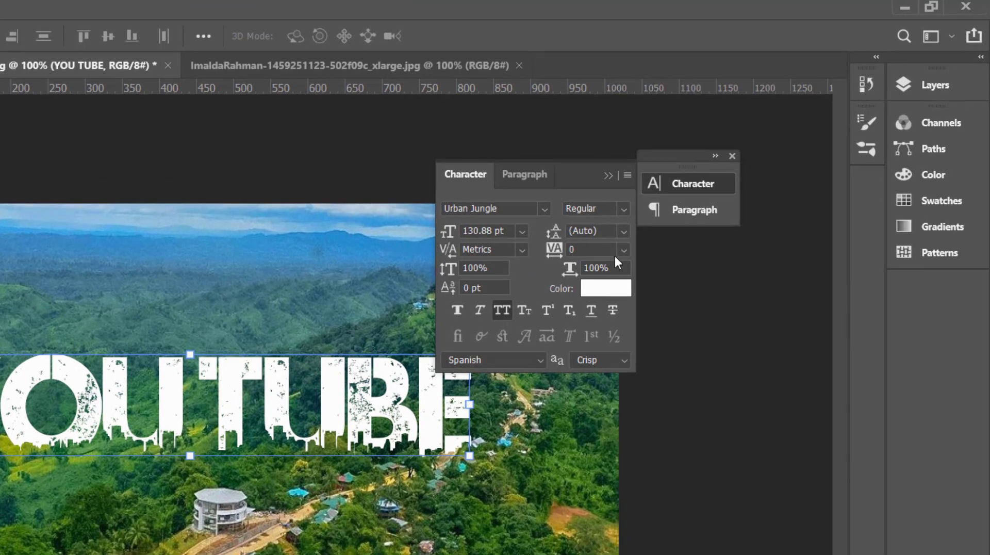
{"action": "left_click", "coordinate": [624, 250]}
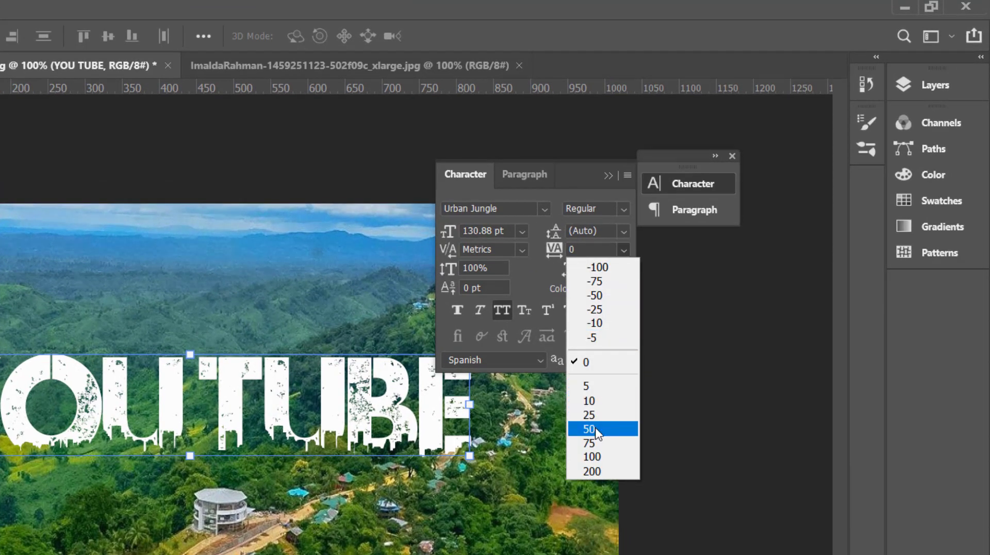
{"action": "left_click", "coordinate": [596, 429]}
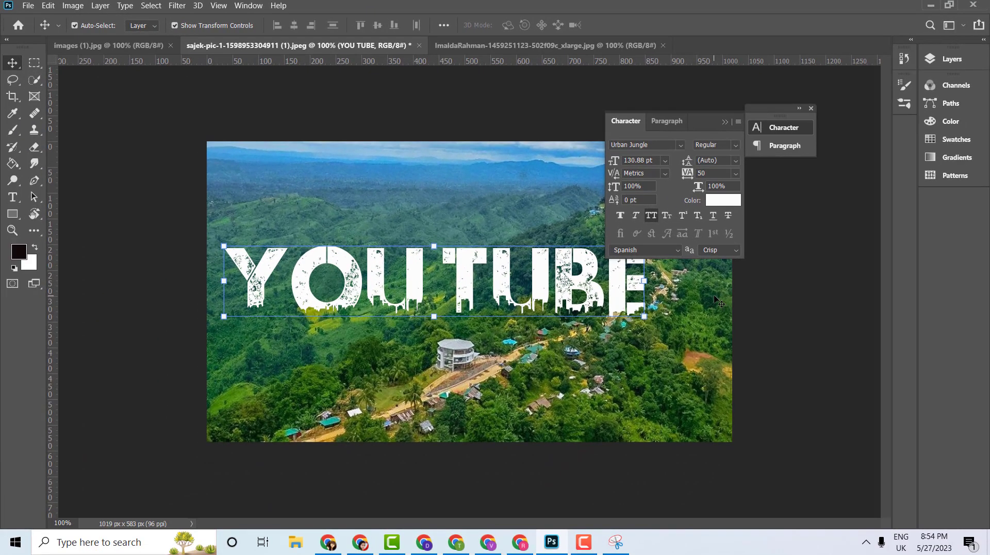
{"action": "left_click", "coordinate": [735, 173]}
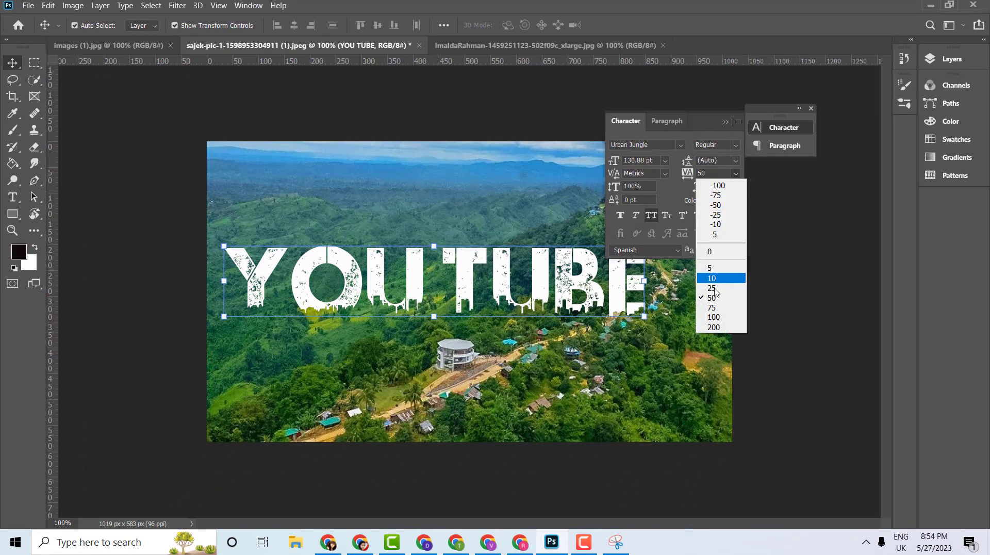
{"action": "left_click", "coordinate": [715, 308]}
{"action": "left_click", "coordinate": [682, 295]}
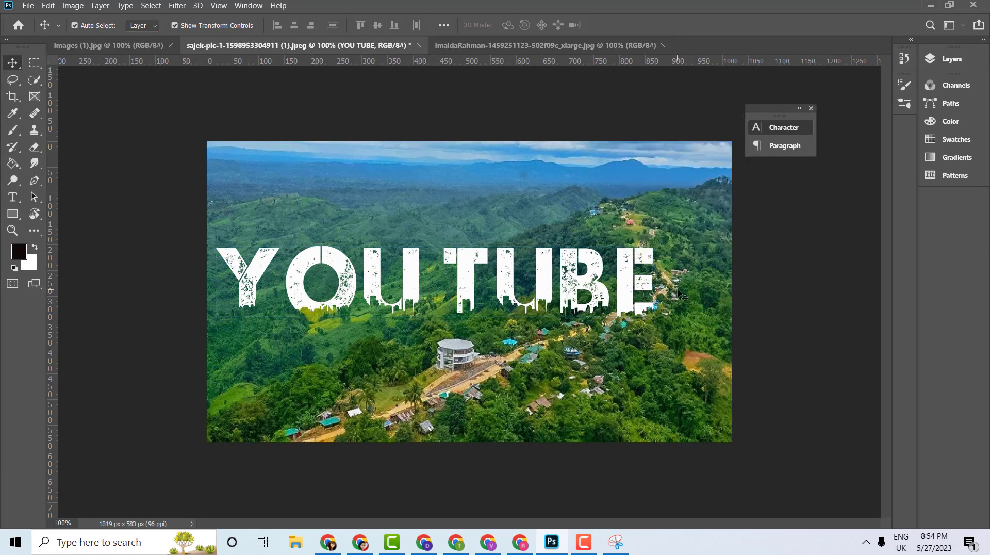
Move the YOU TUBE text up over the hills and stamp all visible layers into a new layer on top
{"action": "left_click_drag", "start_coordinate": [632, 281], "coordinate": [609, 251]}
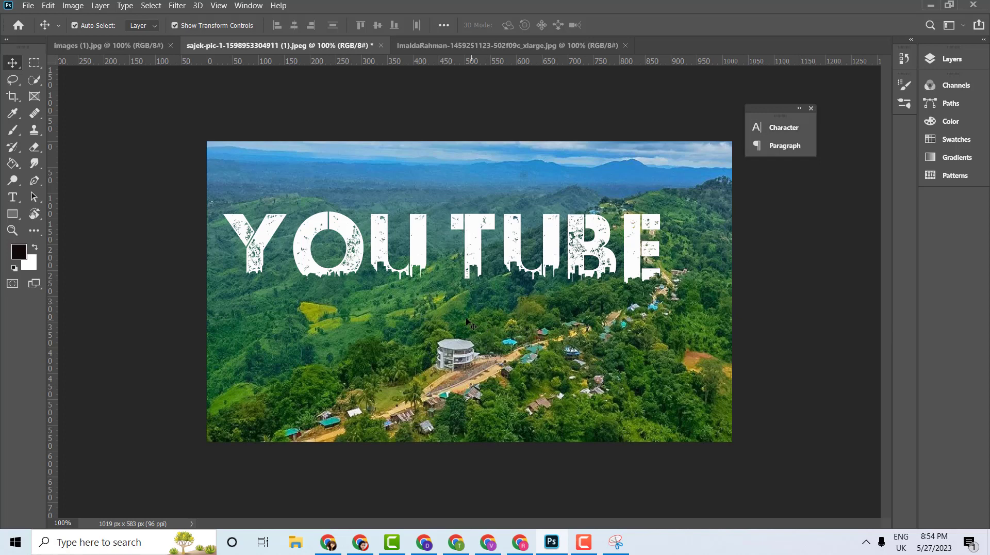
{"action": "left_click", "coordinate": [950, 60]}
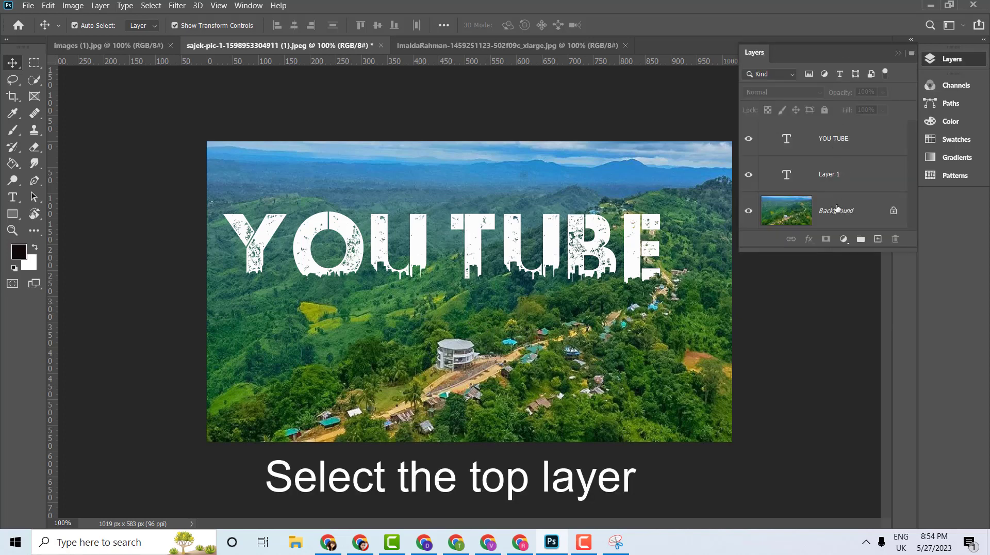
{"action": "left_click", "coordinate": [823, 143]}
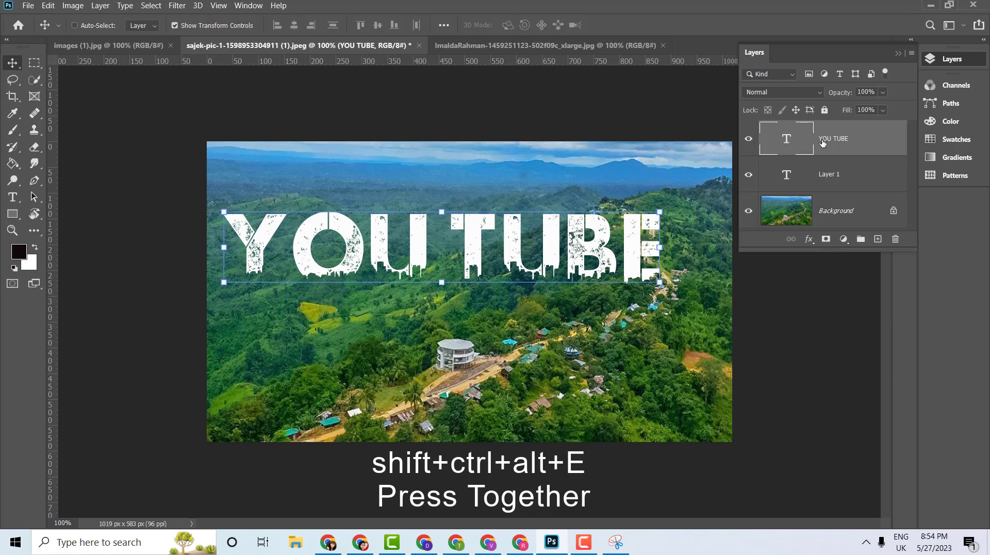
{"action": "key", "text": "shift+ctrl+alt+e"}
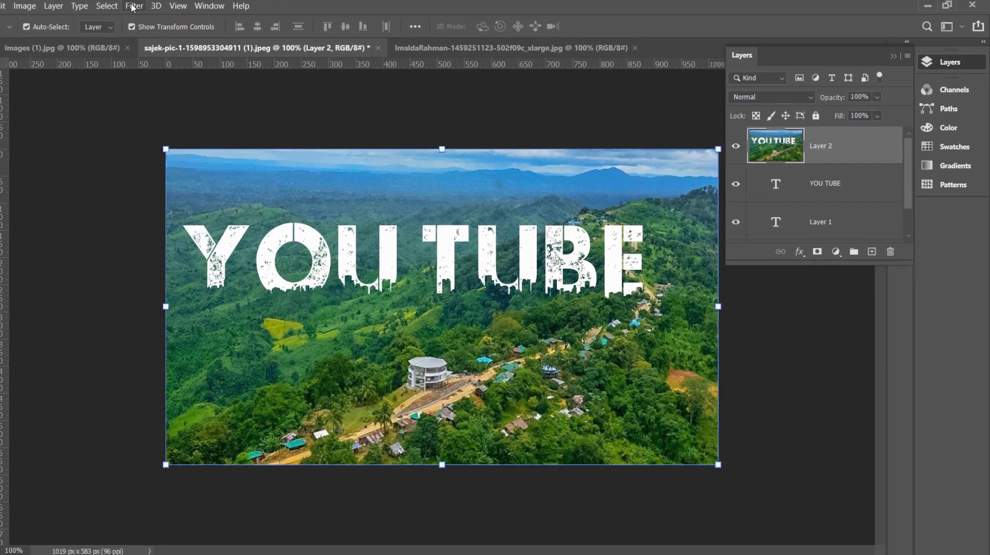
Start the Camera Raw Filter on the merged layer and set Temperature to +16 and Tint to -35
{"action": "left_click", "coordinate": [175, 7]}
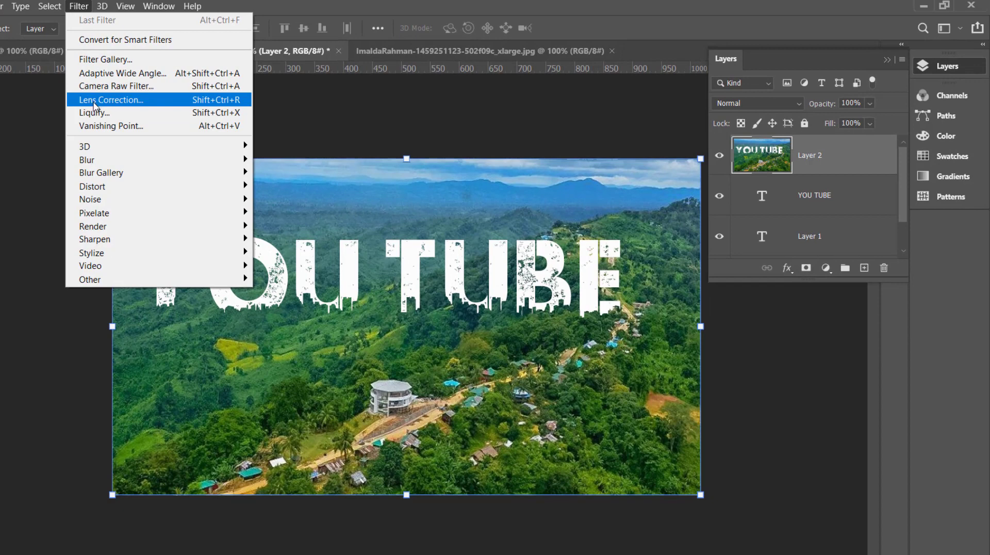
{"action": "left_click", "coordinate": [139, 88]}
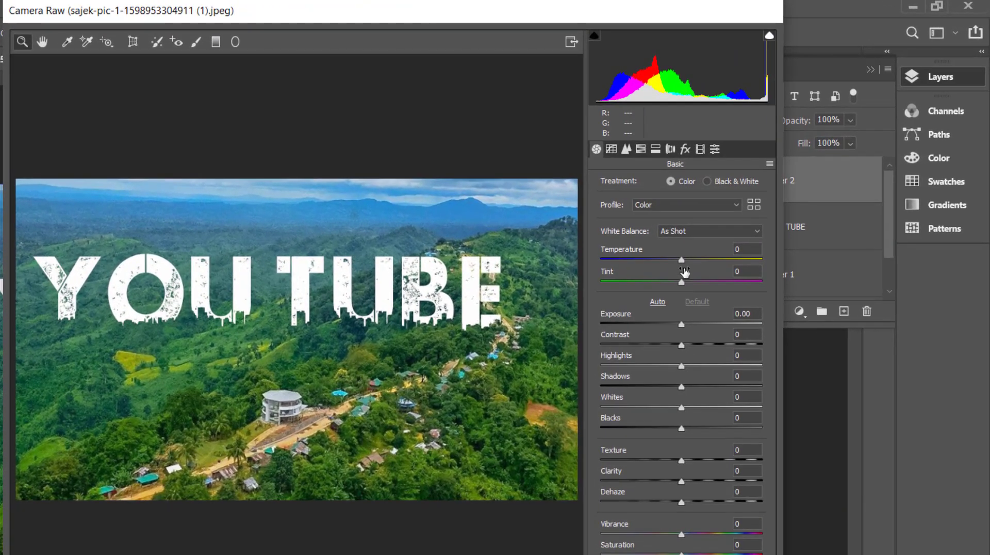
{"action": "left_click_drag", "start_coordinate": [680, 261], "coordinate": [628, 280]}
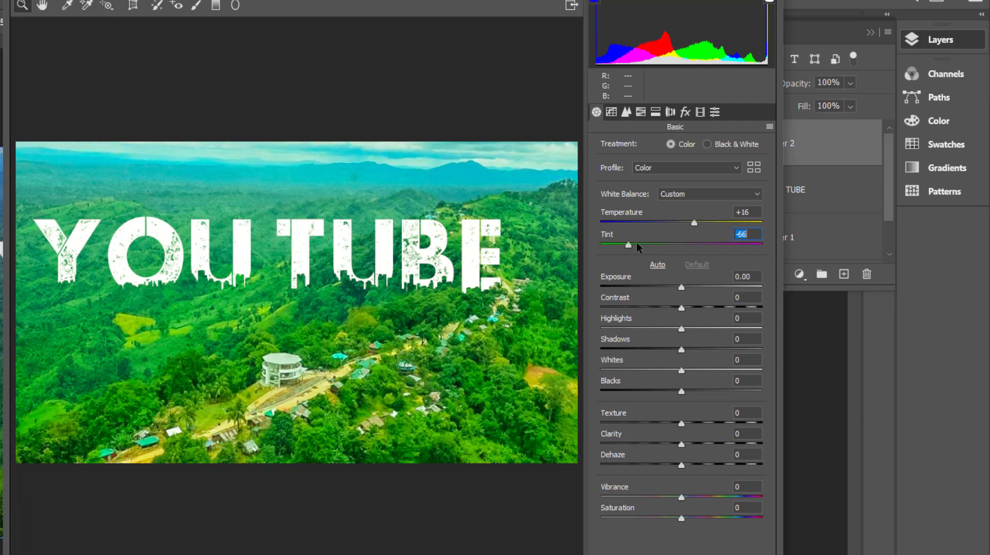
{"action": "left_click_drag", "start_coordinate": [636, 242], "coordinate": [652, 240]}
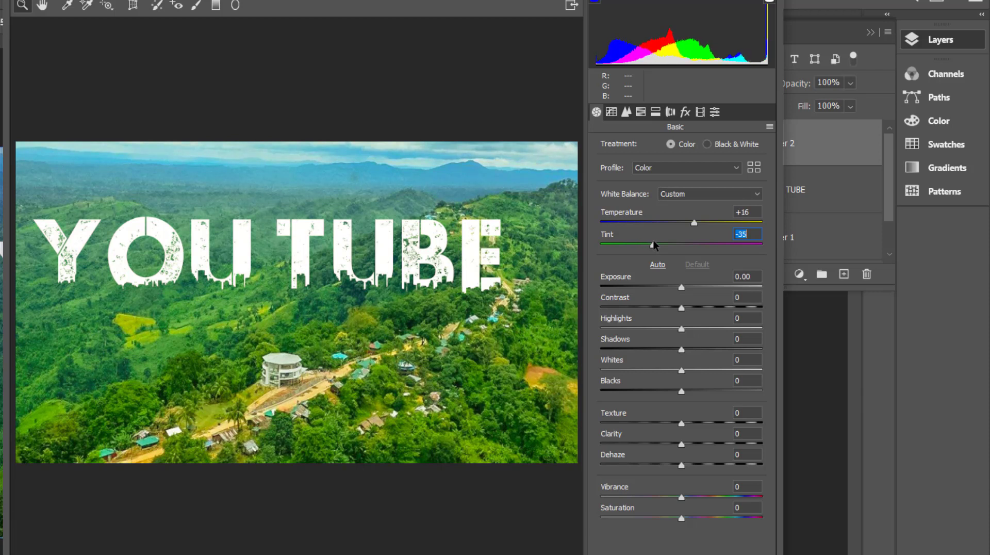
Set Texture to +23, Clarity to +3, Dehaze to +21, Vibrance to +31 and Saturation to +34, and apply the Camera Raw adjustments
{"action": "left_click", "coordinate": [682, 422]}
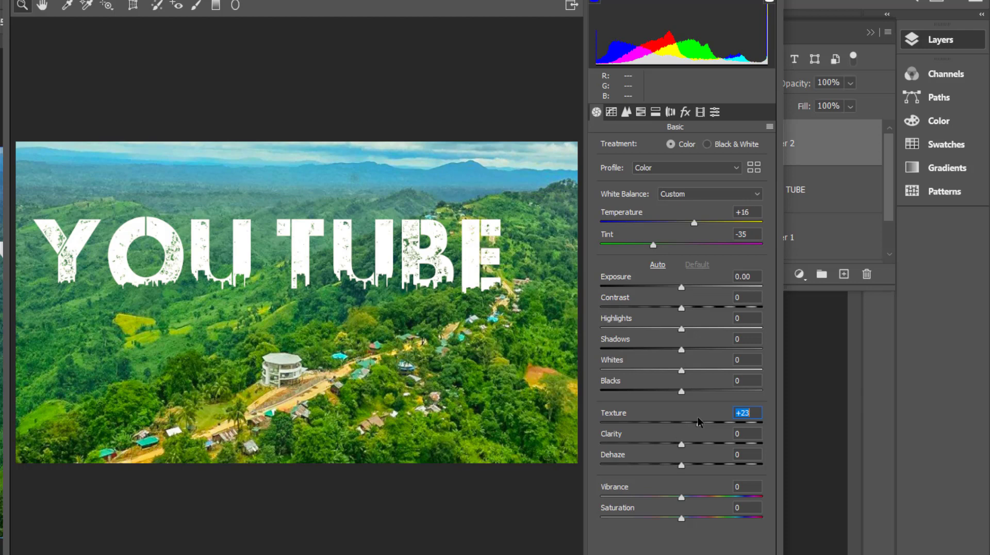
{"action": "left_click_drag", "start_coordinate": [681, 445], "coordinate": [708, 517]}
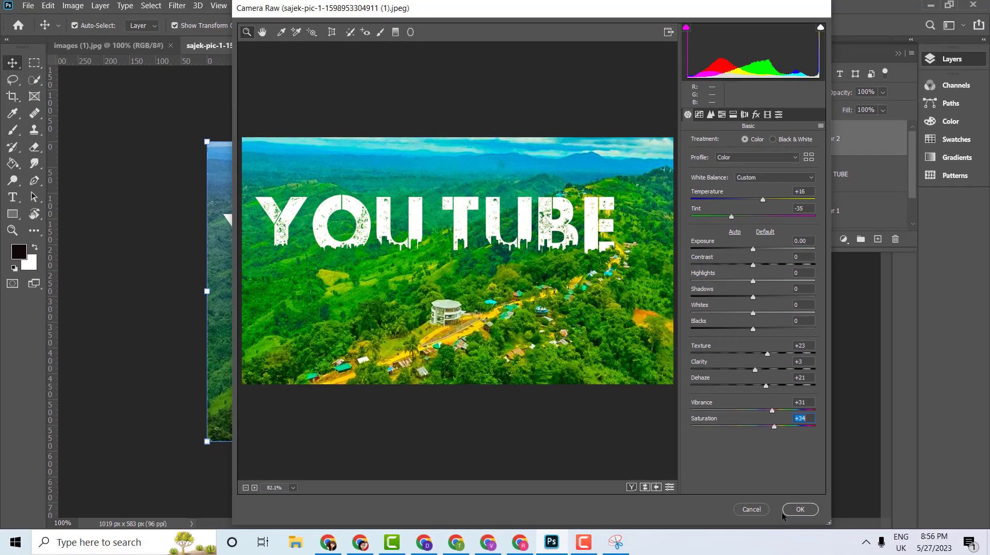
{"action": "left_click", "coordinate": [800, 509]}
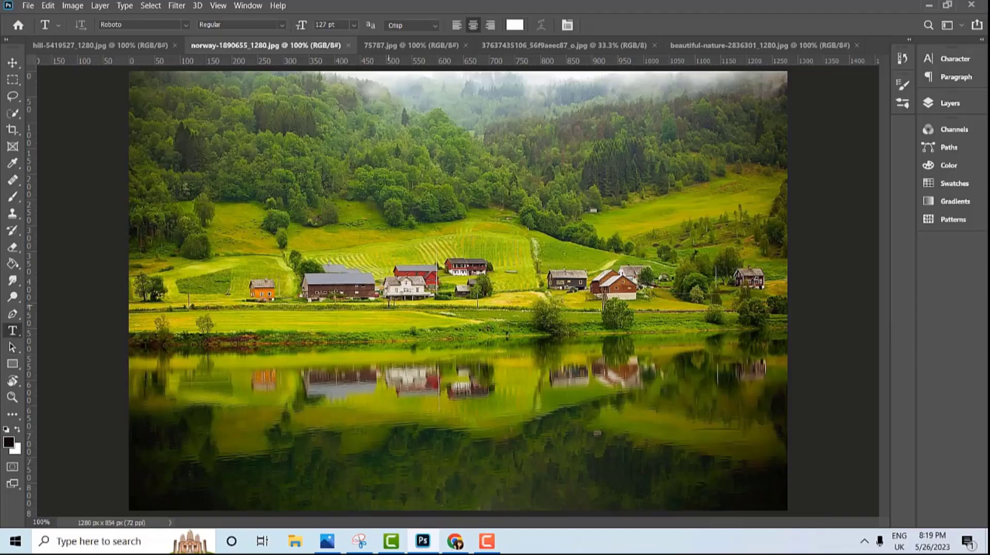
Add the text "bangladesh" across the houses in the norway-1890655_1280.jpg photo
{"action": "left_click", "coordinate": [388, 305]}
{"action": "key", "text": "BackSpace"}
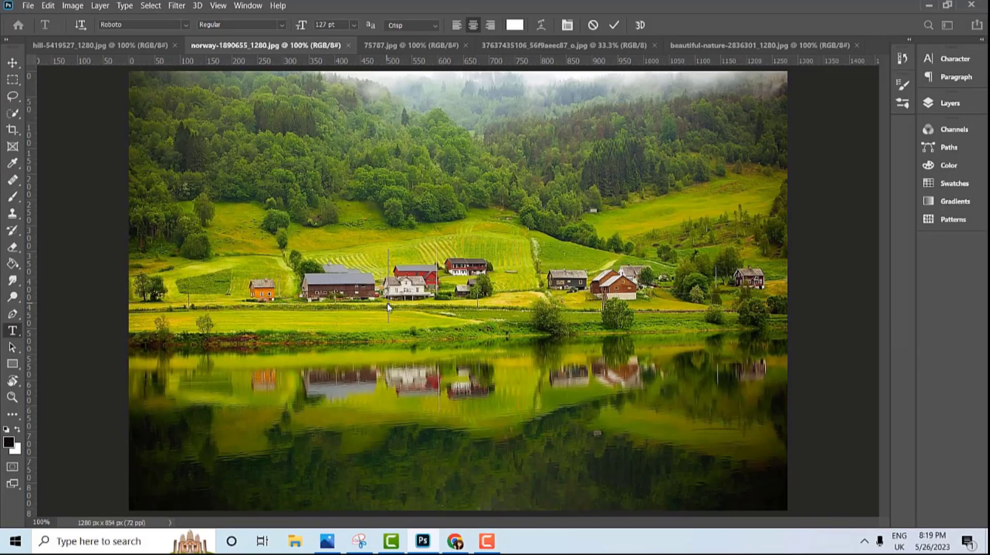
{"action": "type", "text": "bangladesh"}
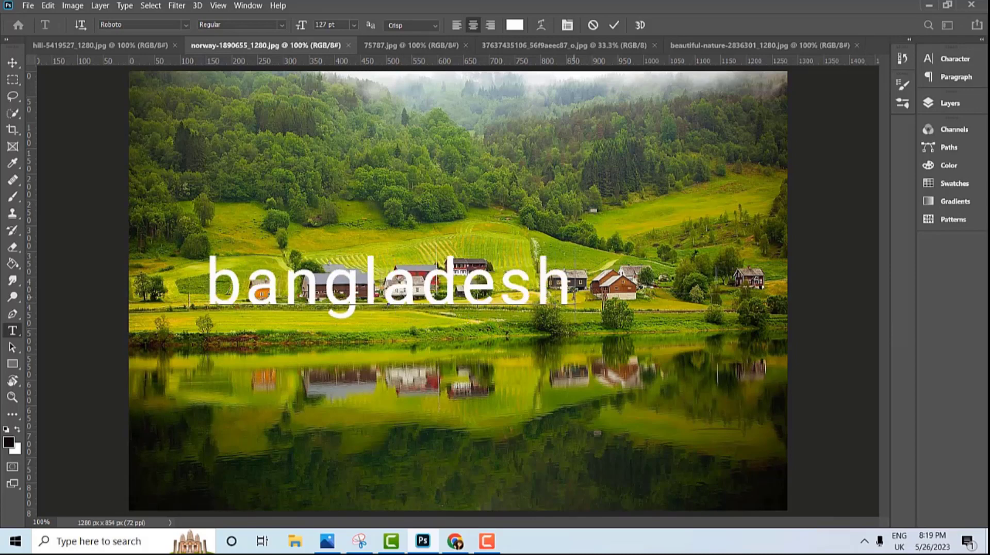
Set the whole bangladesh text to All Caps, commit it, and move it slightly up and right on the photo
{"action": "key", "text": "ctrl+a"}
{"action": "left_click", "coordinate": [124, 5]}
{"action": "mouse_move", "coordinate": [170, 36]}
{"action": "left_click", "coordinate": [262, 36]}
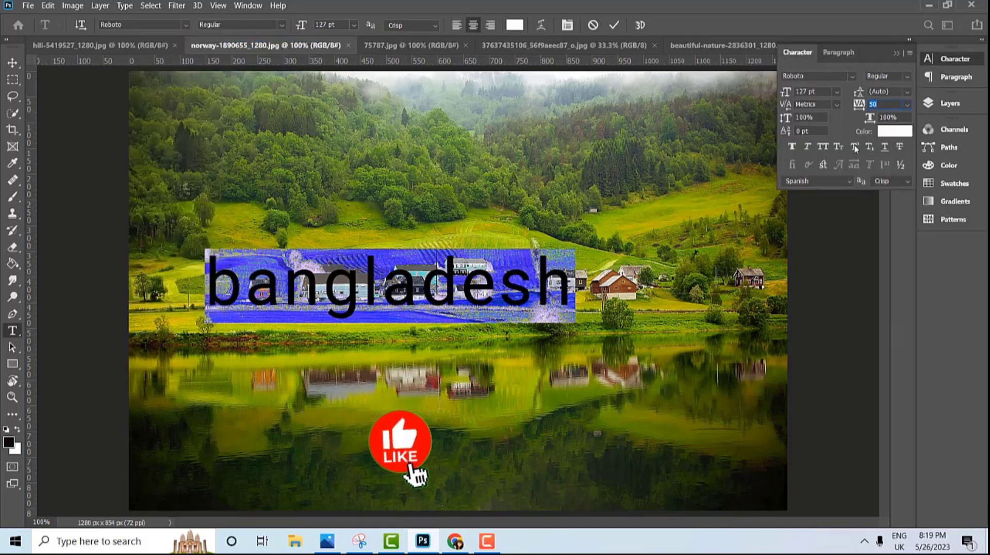
{"action": "left_click", "coordinate": [823, 146]}
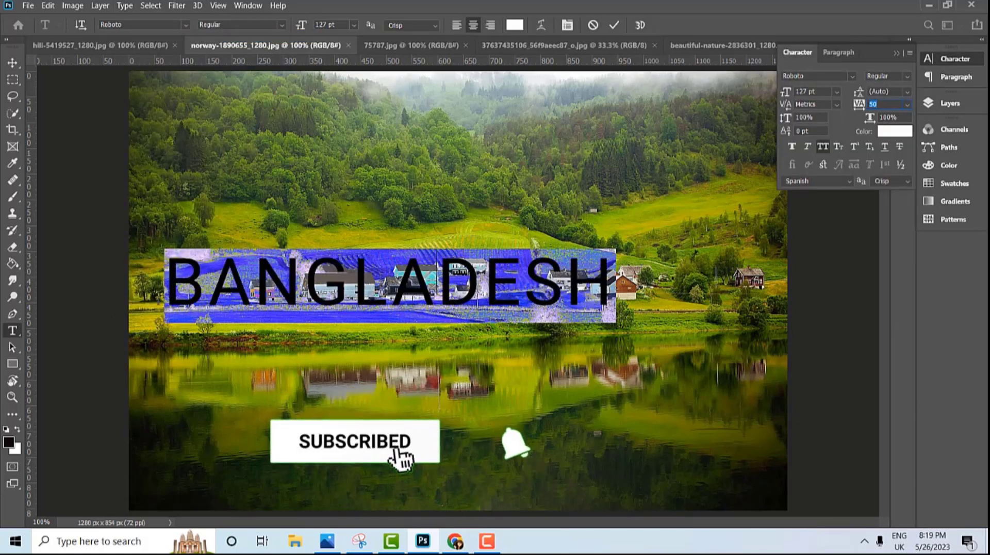
{"action": "left_click", "coordinate": [613, 24]}
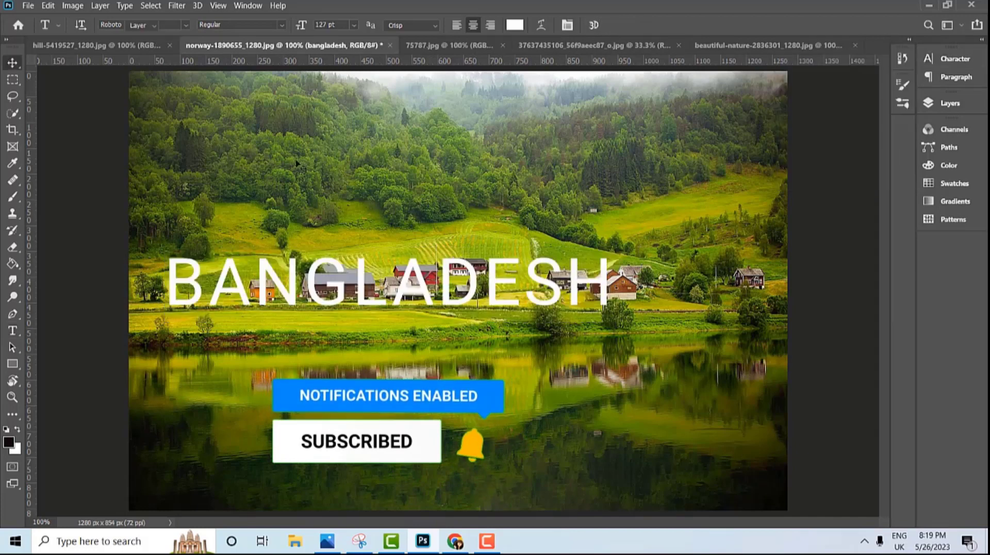
{"action": "key", "text": "v"}
{"action": "left_click_drag", "start_coordinate": [437, 266], "coordinate": [479, 242]}
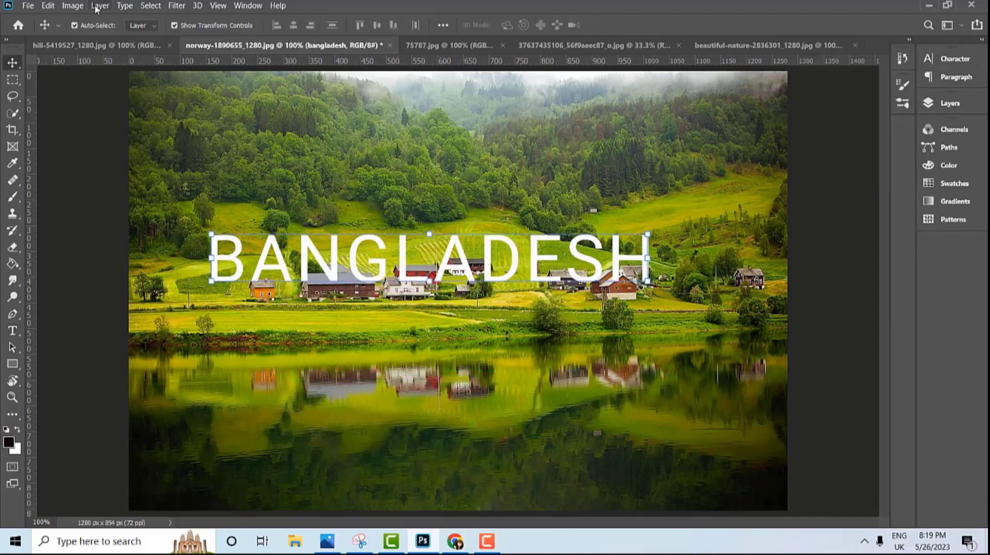
Change the font of the BANGLADESH text to Urban Jungle Regular
{"action": "left_click", "coordinate": [12, 330]}
{"action": "left_click", "coordinate": [178, 24]}
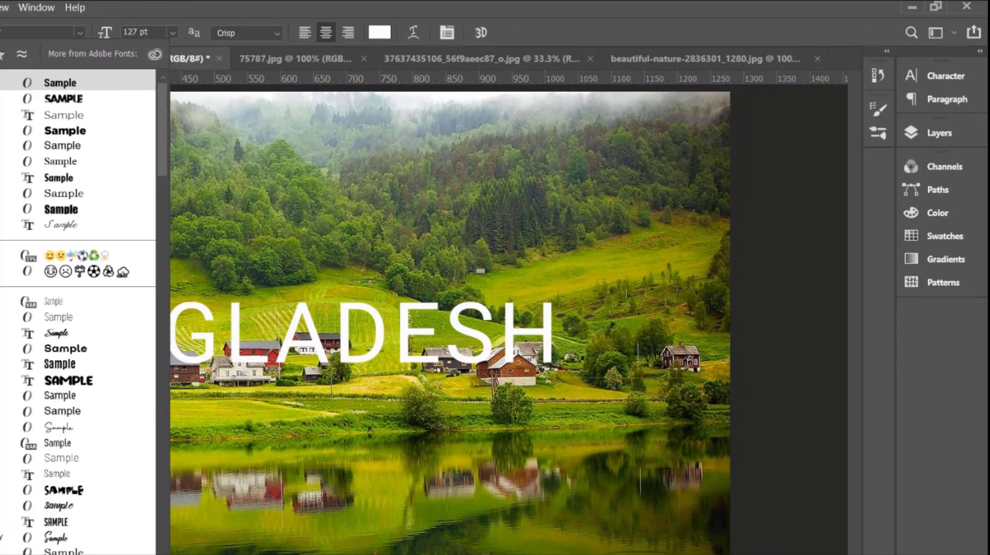
{"action": "type", "text": "ur"}
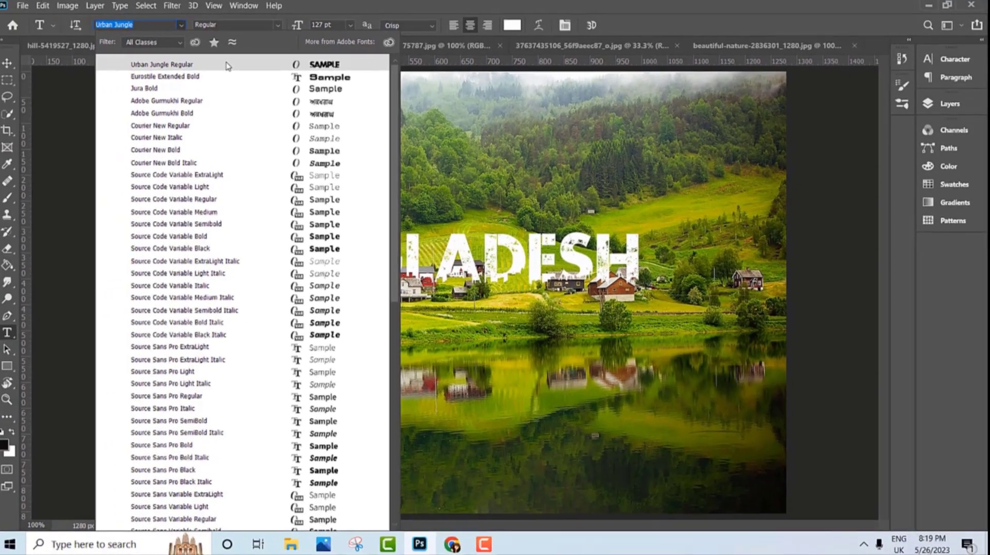
{"action": "left_click", "coordinate": [16, 84]}
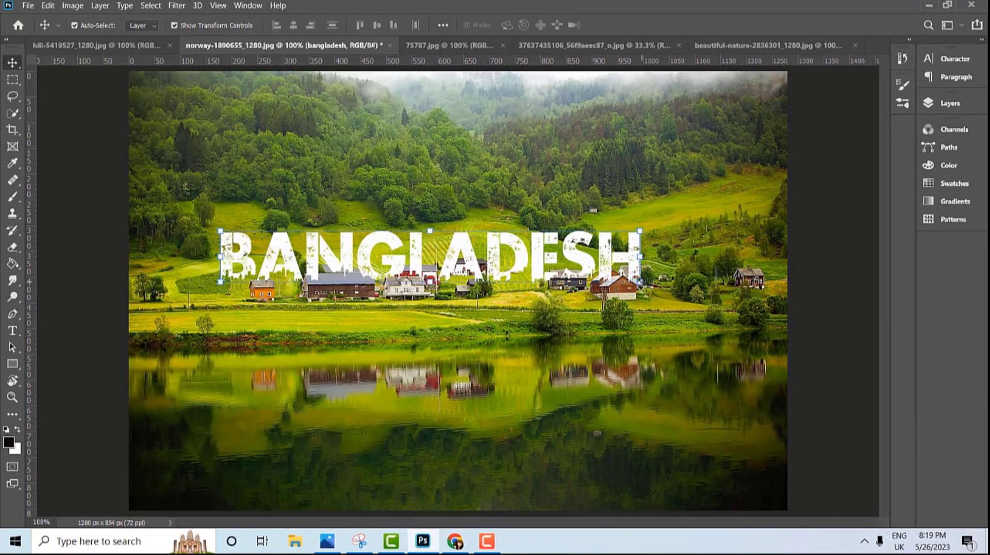
Enlarge the BANGLADESH text to about 167 pt and reposition it above the shoreline
{"action": "left_click_drag", "start_coordinate": [640, 282], "coordinate": [740, 377]}
{"action": "left_click_drag", "start_coordinate": [598, 271], "coordinate": [546, 264]}
{"action": "left_click_drag", "start_coordinate": [547, 264], "coordinate": [553, 264]}
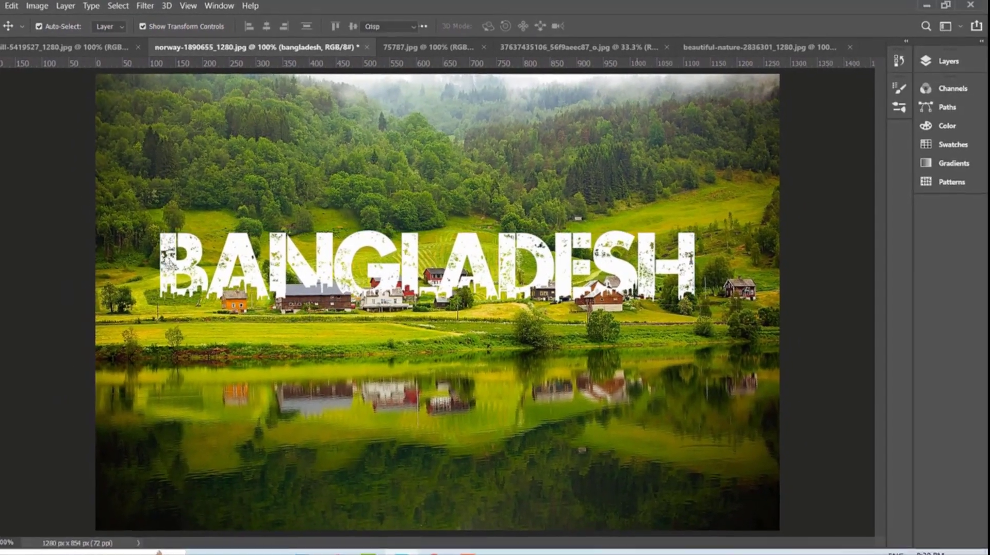
Set the tracking of the whole BANGLADESH text to 25, increase it to 50, and commit the edit
{"action": "key", "text": "t"}
{"action": "left_click_drag", "start_coordinate": [700, 260], "coordinate": [49, 252]}
{"action": "left_click", "coordinate": [232, 6]}
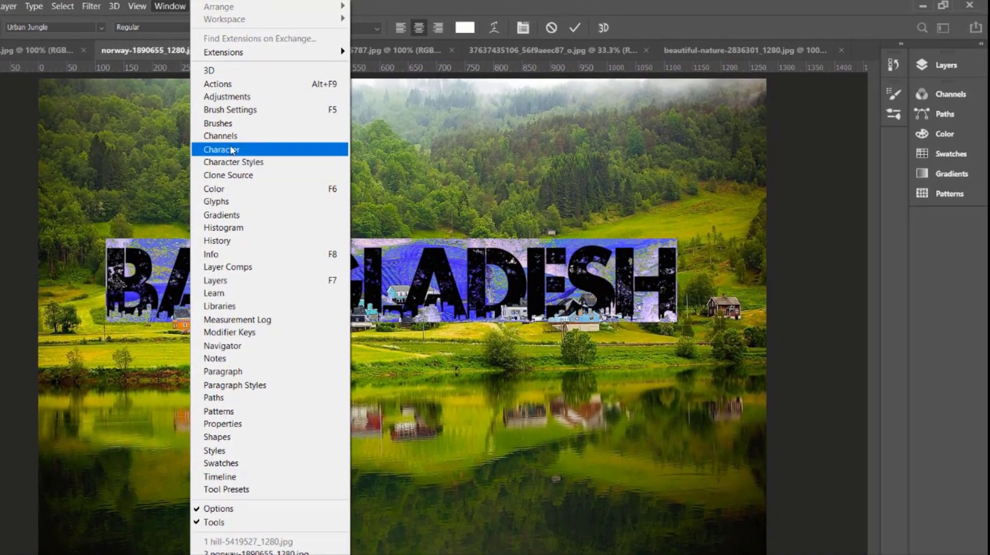
{"action": "left_click", "coordinate": [224, 149]}
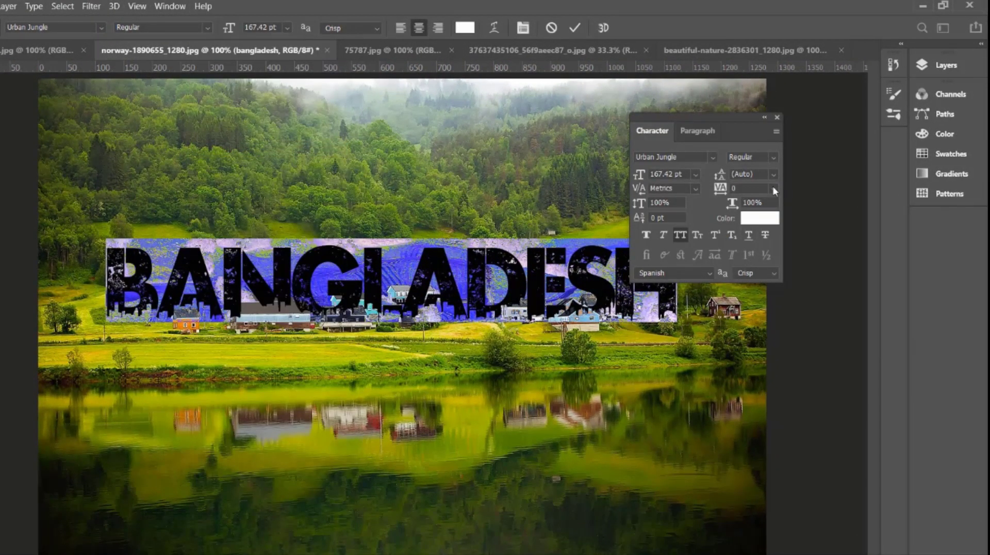
{"action": "left_click", "coordinate": [774, 190]}
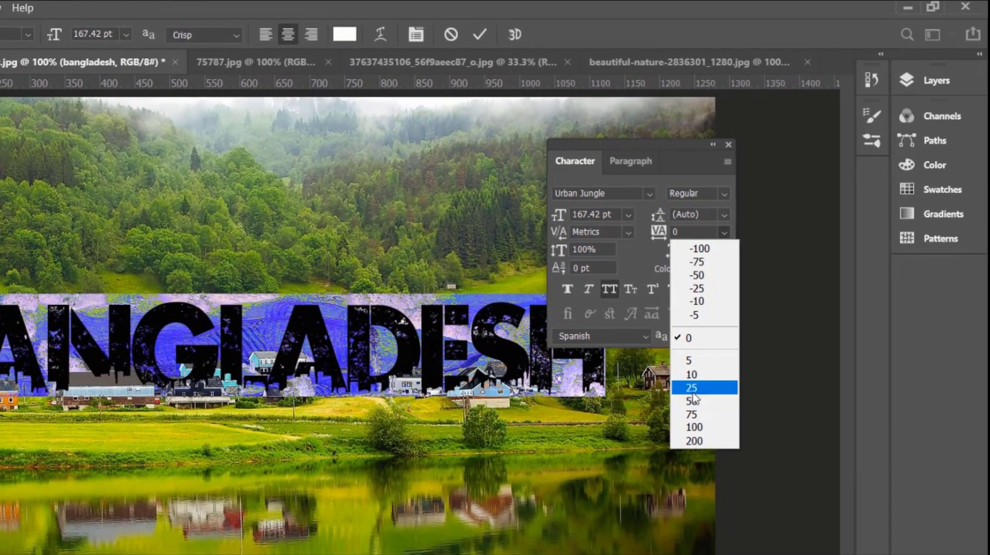
{"action": "left_click", "coordinate": [749, 323]}
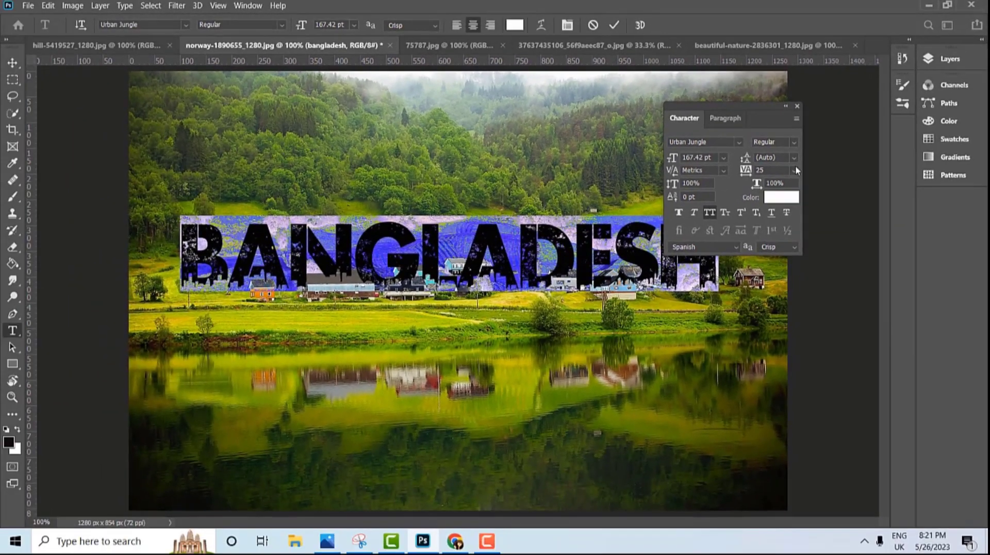
{"action": "left_click", "coordinate": [724, 233]}
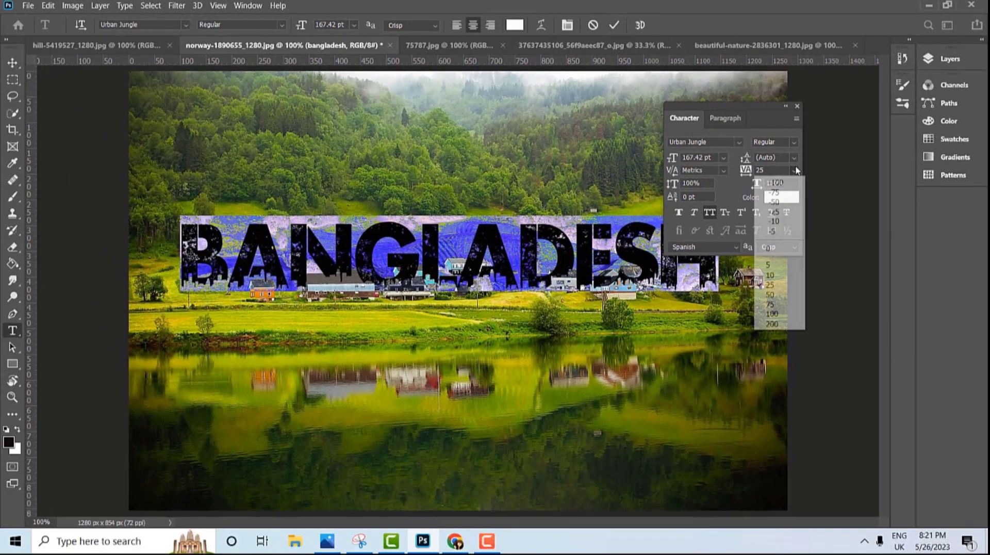
{"action": "left_click", "coordinate": [770, 295]}
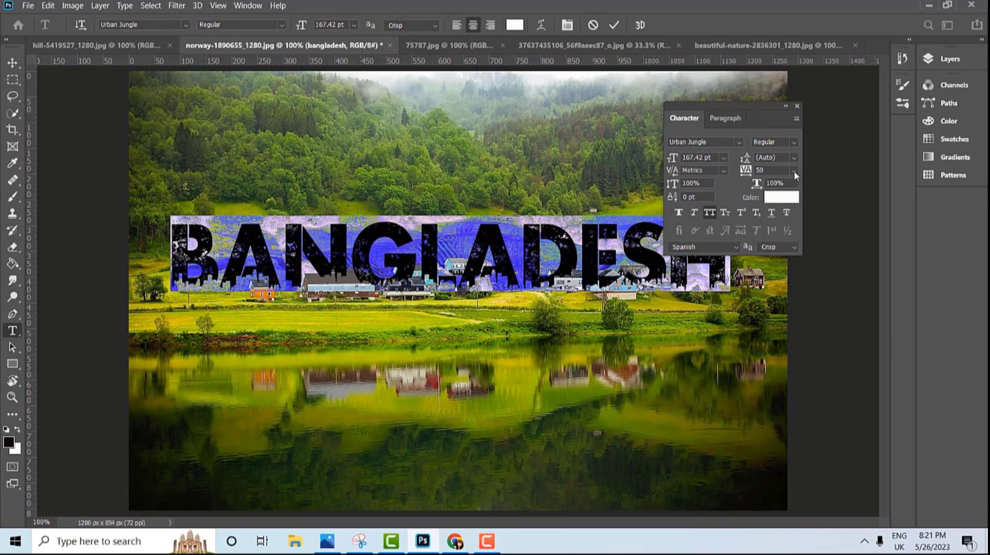
{"action": "left_click", "coordinate": [613, 25]}
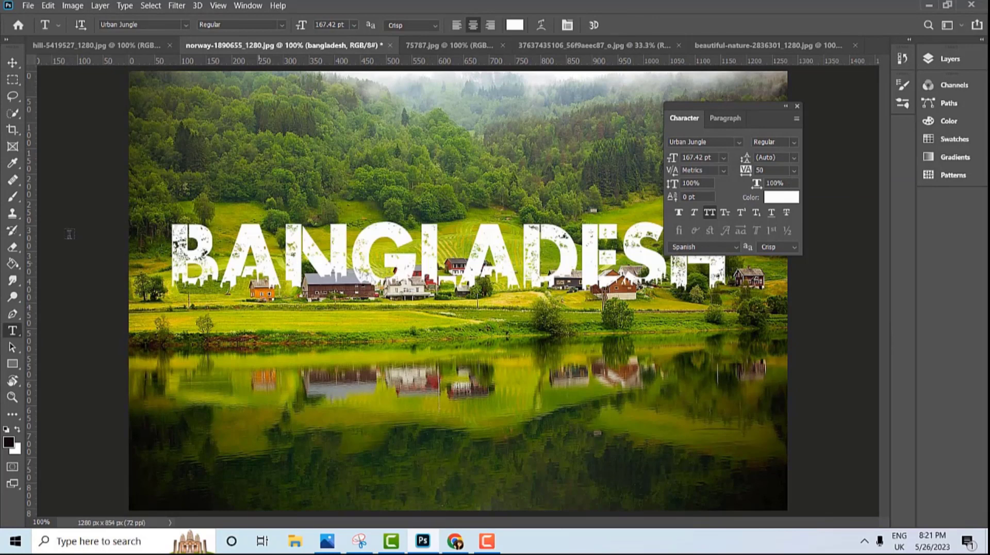
Center the BANGLADESH text horizontally and vertically on the full canvas, and clear the selection
{"action": "left_click", "coordinate": [12, 62]}
{"action": "left_click_drag", "start_coordinate": [772, 124], "coordinate": [880, 128]}
{"action": "key", "text": "ctrl+a"}
{"action": "left_click", "coordinate": [294, 250]}
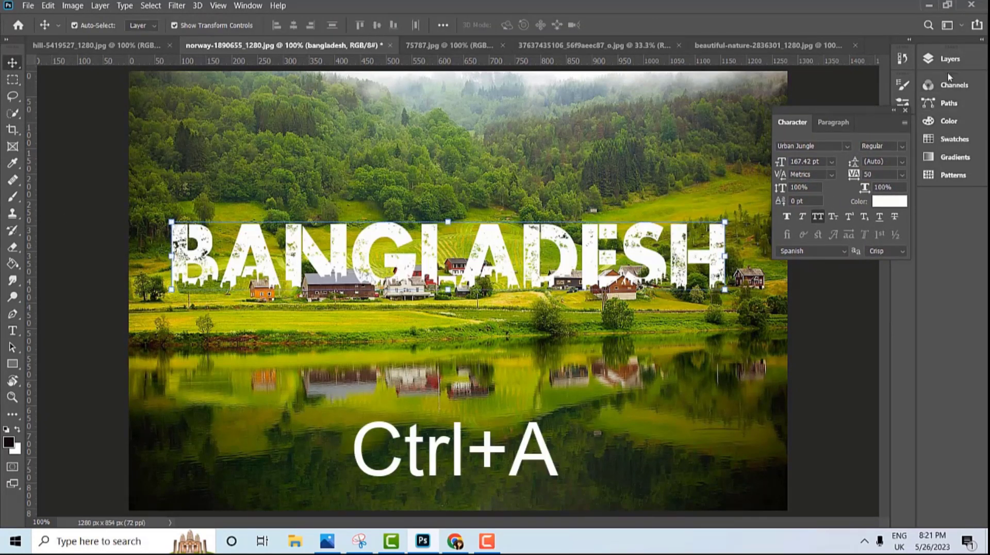
{"action": "left_click", "coordinate": [950, 59]}
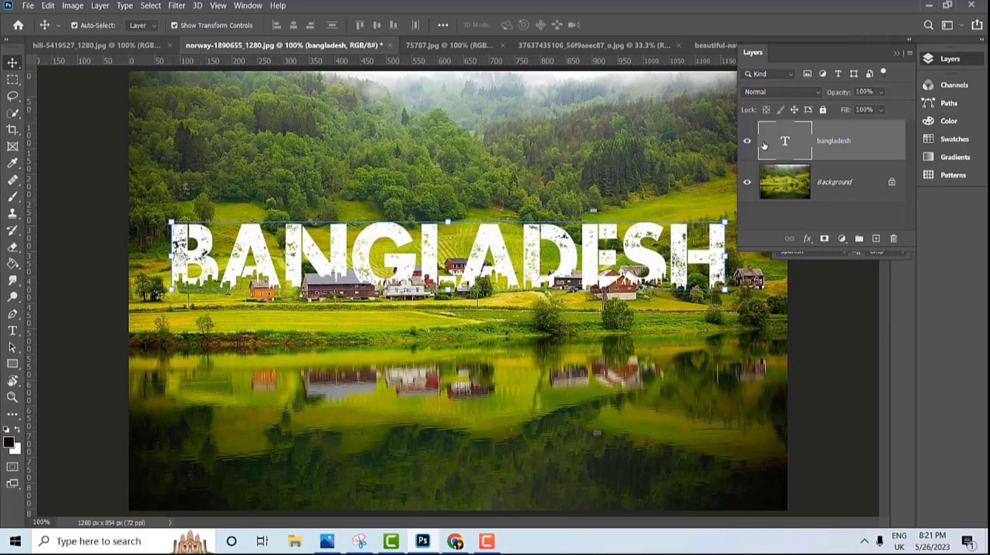
{"action": "key", "text": "ctrl+a"}
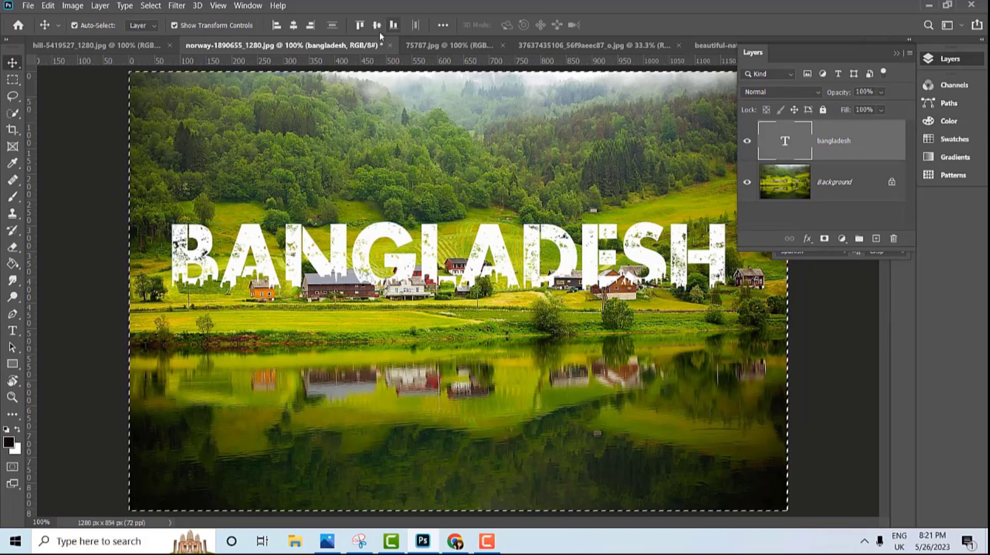
{"action": "left_click", "coordinate": [293, 25]}
{"action": "left_click", "coordinate": [377, 25]}
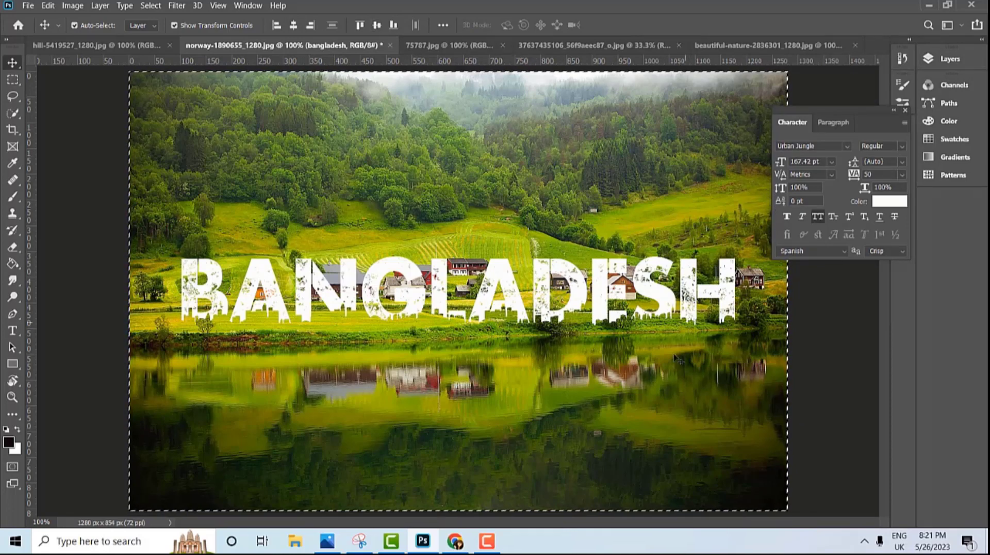
{"action": "key", "text": "ctrl+d"}
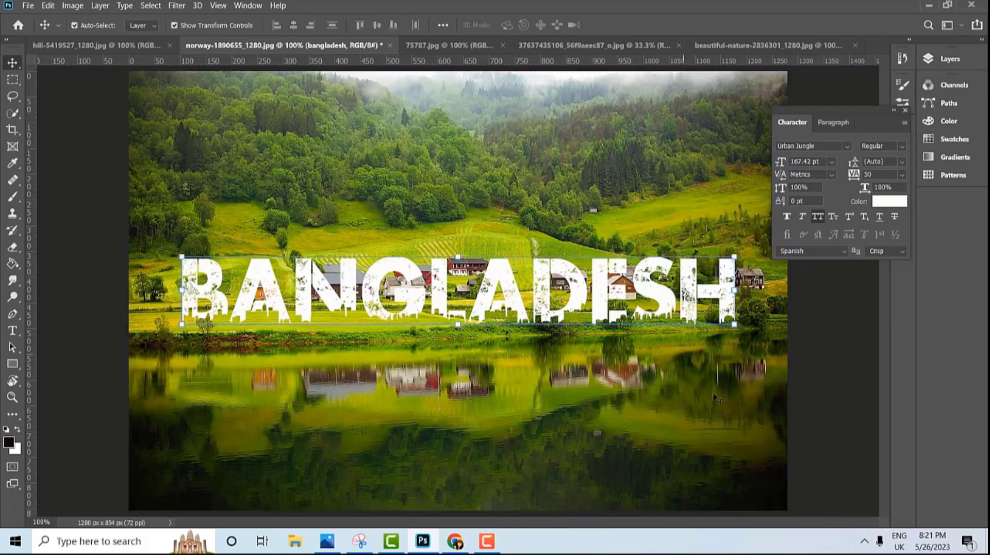
Realign the BANGLADESH text from the photo's upper part to the canvas's vertical center and deselect the canvas
{"action": "left_click", "coordinate": [814, 409]}
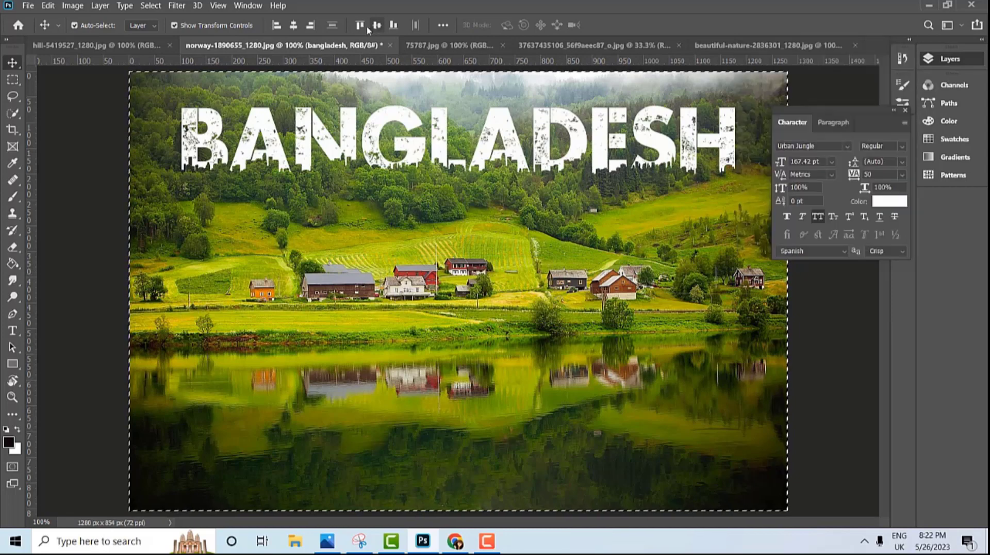
{"action": "left_click", "coordinate": [377, 25]}
{"action": "key", "text": "ctrl+d"}
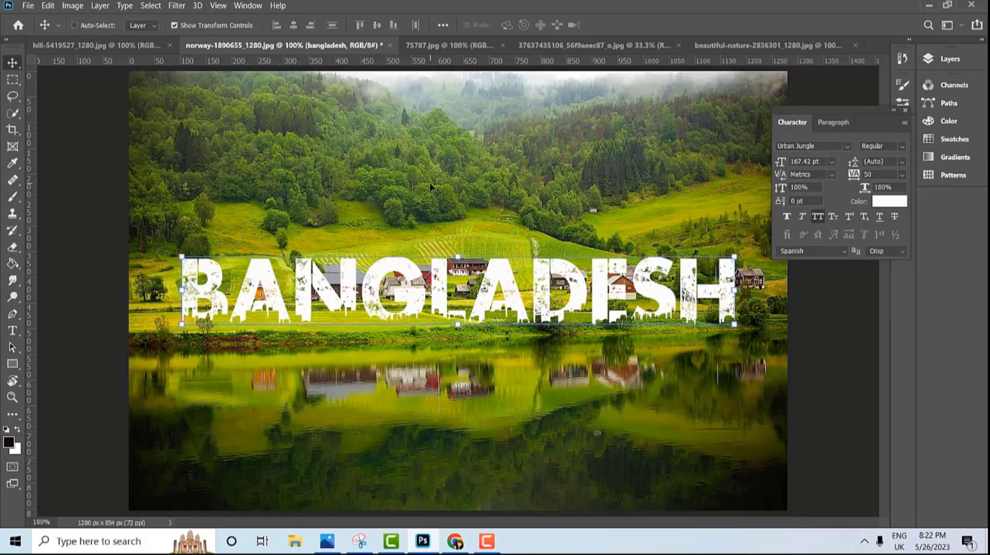
Deselect the BANGLADESH text, switch to 75787.jpg, and add the person's name in white 114 pt Urban Jungle text over the landscape
{"action": "left_click", "coordinate": [568, 404]}
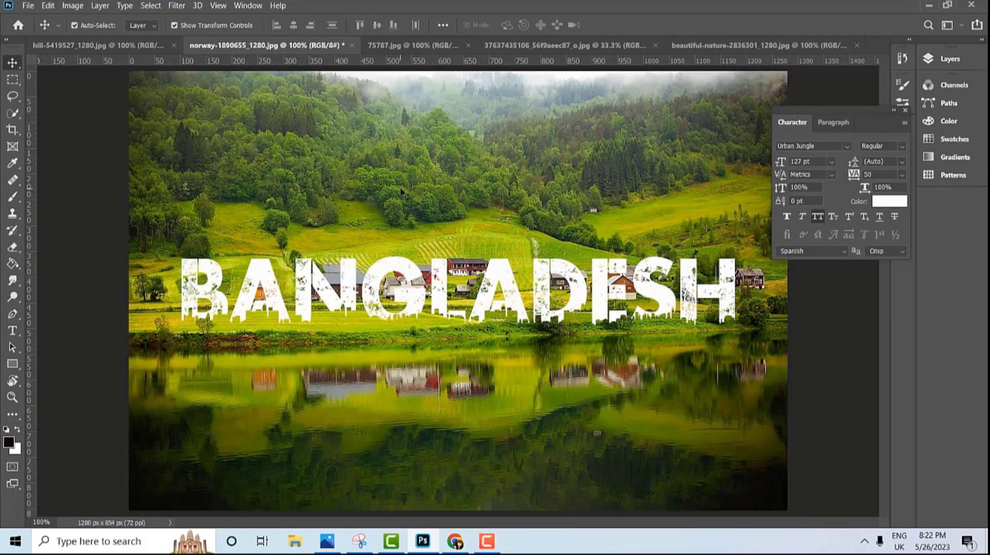
{"action": "key", "text": "ctrl+Tab"}
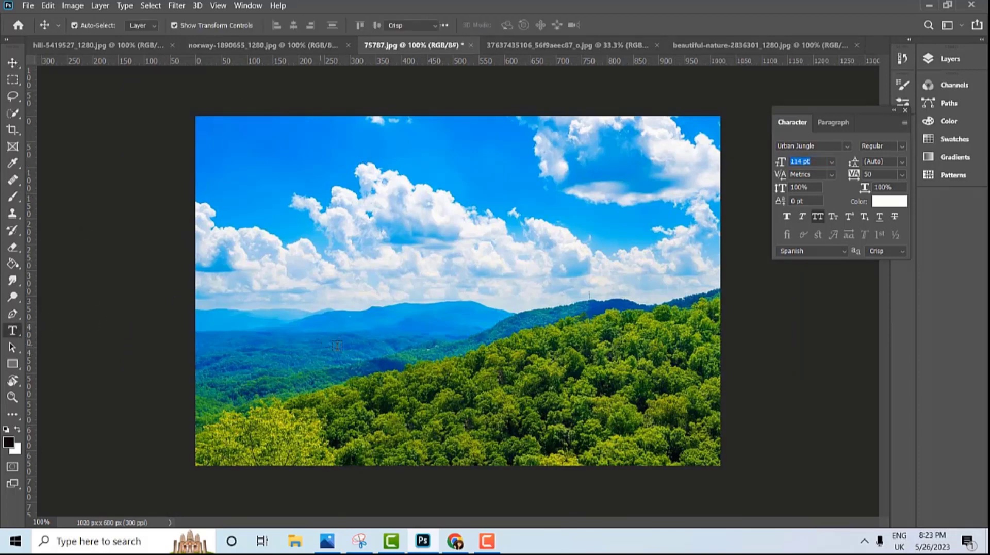
{"action": "left_click", "coordinate": [337, 345]}
{"action": "type", "text": "MARINI"}
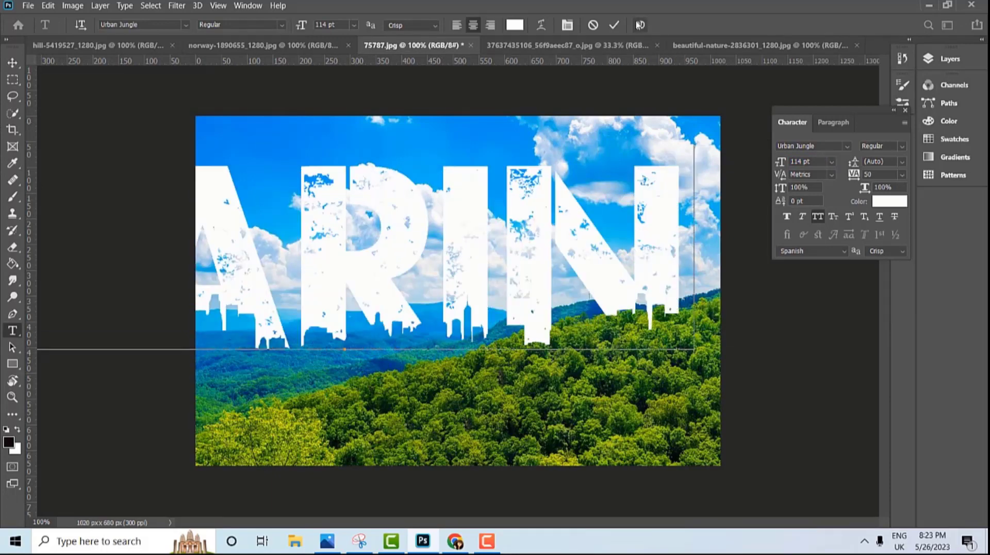
{"action": "left_click", "coordinate": [613, 25]}
{"action": "left_click", "coordinate": [13, 63]}
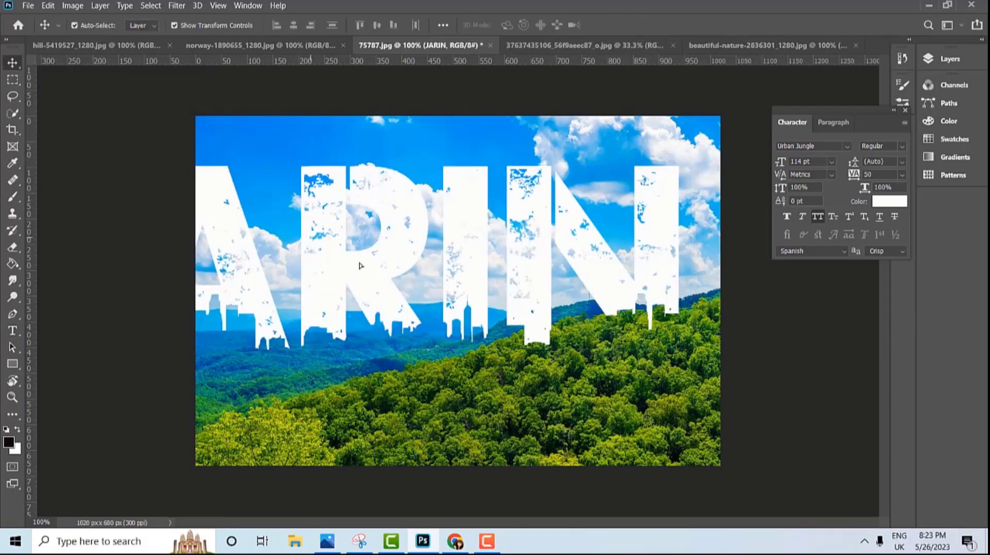
Move the oversized name text, scale it down, and reposition it lower over the hills in 75787.jpg
{"action": "left_click_drag", "start_coordinate": [311, 239], "coordinate": [454, 297]}
{"action": "left_click_drag", "start_coordinate": [144, 413], "coordinate": [297, 367]}
{"action": "left_click_drag", "start_coordinate": [480, 342], "coordinate": [501, 388]}
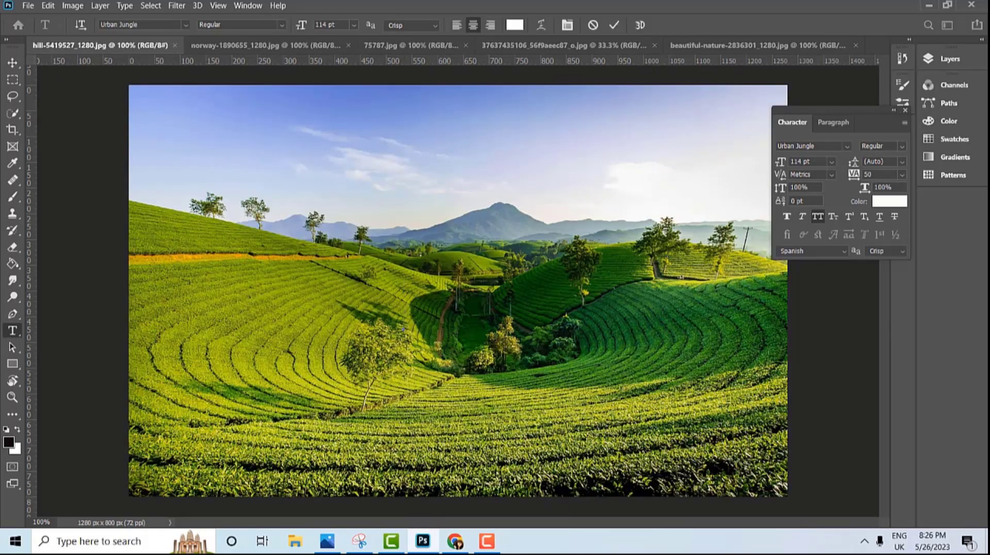
Add LOVE COUNTRY in white 114 pt Urban Jungle text over the terraced fields in hill-5419527_1280.jpg and commit it
{"action": "left_click", "coordinate": [403, 329]}
{"action": "type", "text": "LOVE"}
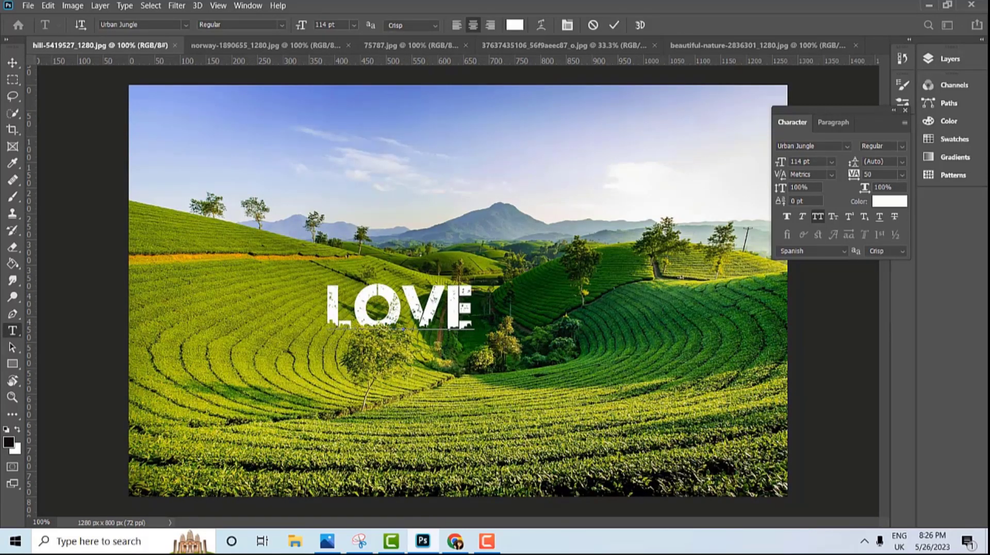
{"action": "type", "text": " COUNTRY"}
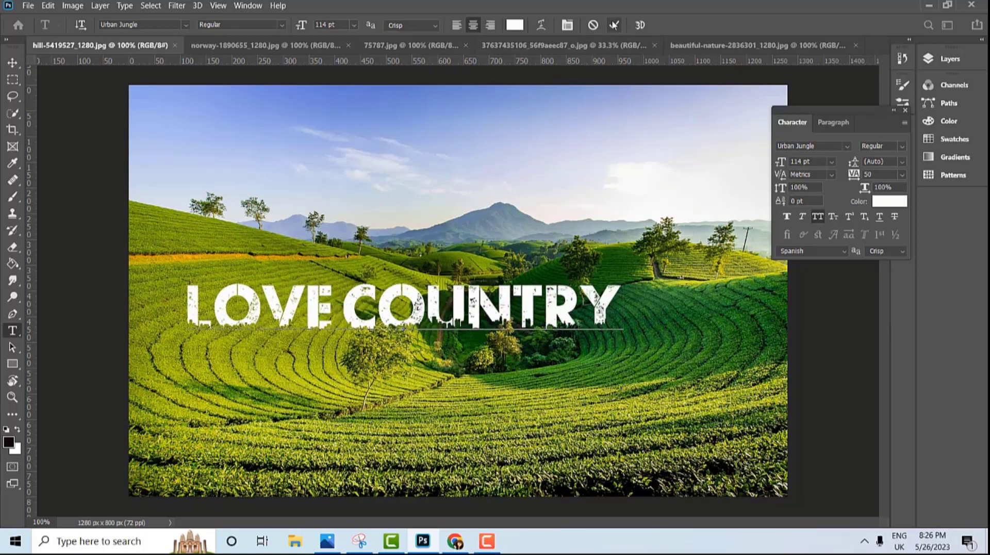
{"action": "key", "text": "ctrl+Return"}
Enlarge the LOVE COUNTRY text to about 142 pt, position it across the field just below the mountains, and apply the transform
{"action": "key", "text": "ctrl+t"}
{"action": "left_click_drag", "start_coordinate": [623, 328], "coordinate": [722, 406]}
{"action": "left_click_drag", "start_coordinate": [646, 317], "coordinate": [653, 320]}
{"action": "left_click_drag", "start_coordinate": [740, 346], "coordinate": [753, 357]}
{"action": "left_click_drag", "start_coordinate": [657, 324], "coordinate": [652, 313]}
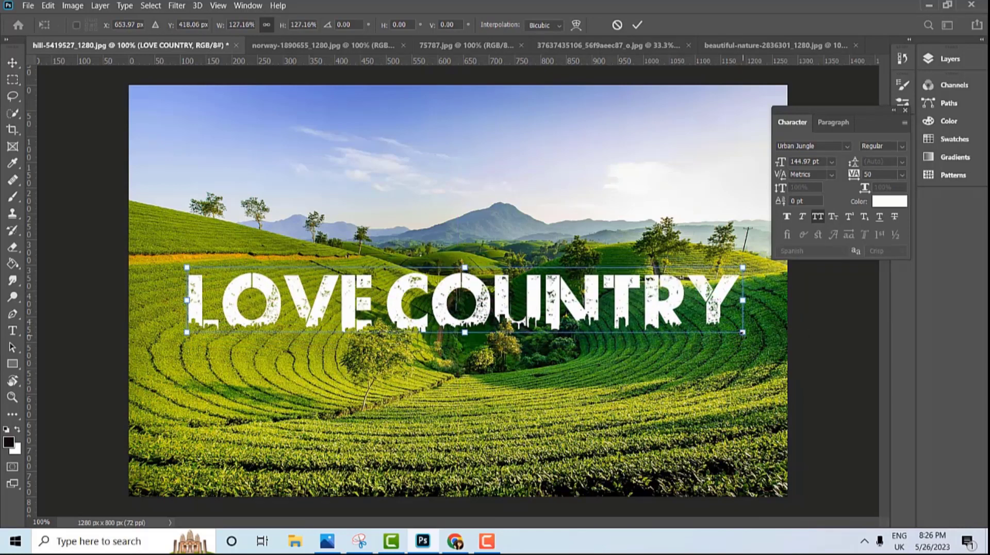
{"action": "left_click_drag", "start_coordinate": [749, 334], "coordinate": [735, 331]}
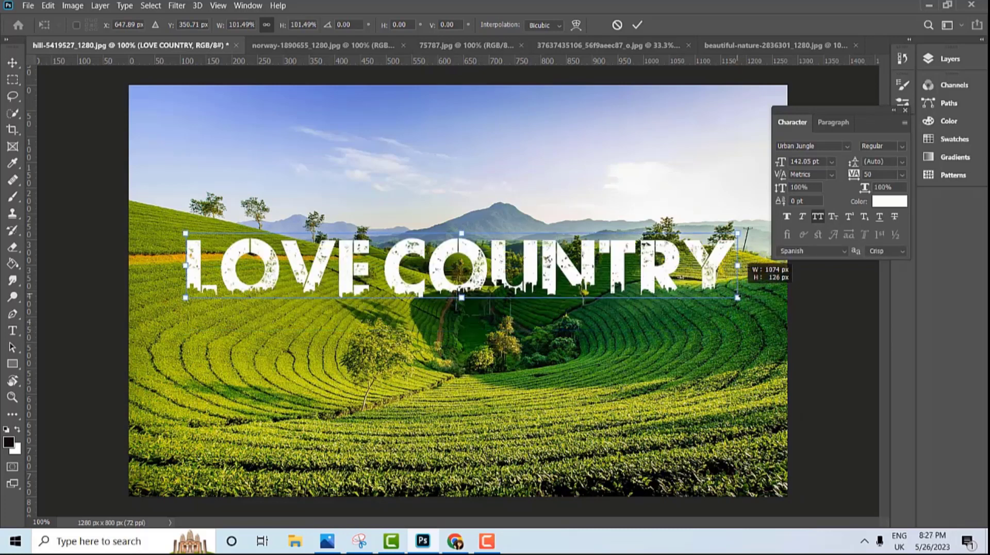
{"action": "left_click_drag", "start_coordinate": [743, 300], "coordinate": [738, 298]}
{"action": "left_click", "coordinate": [637, 24]}
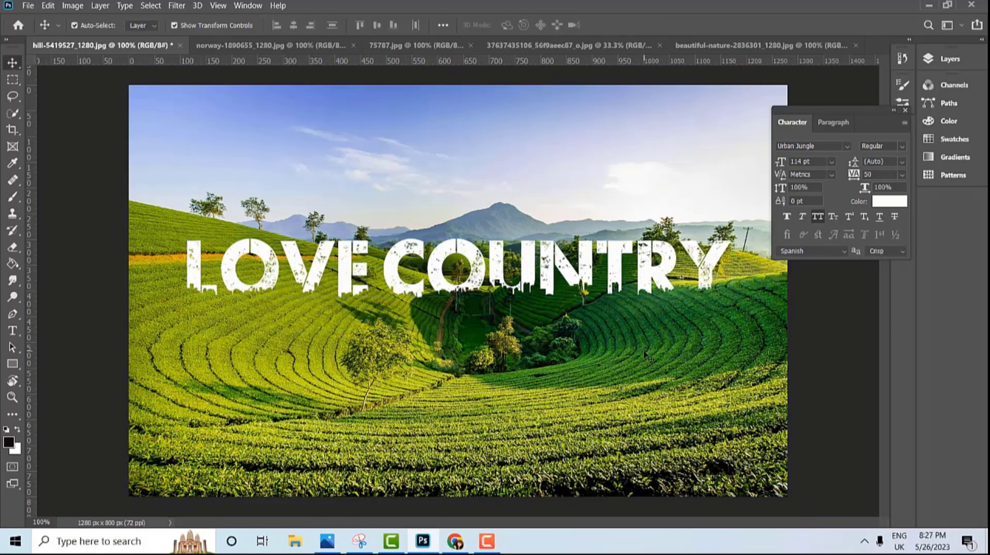